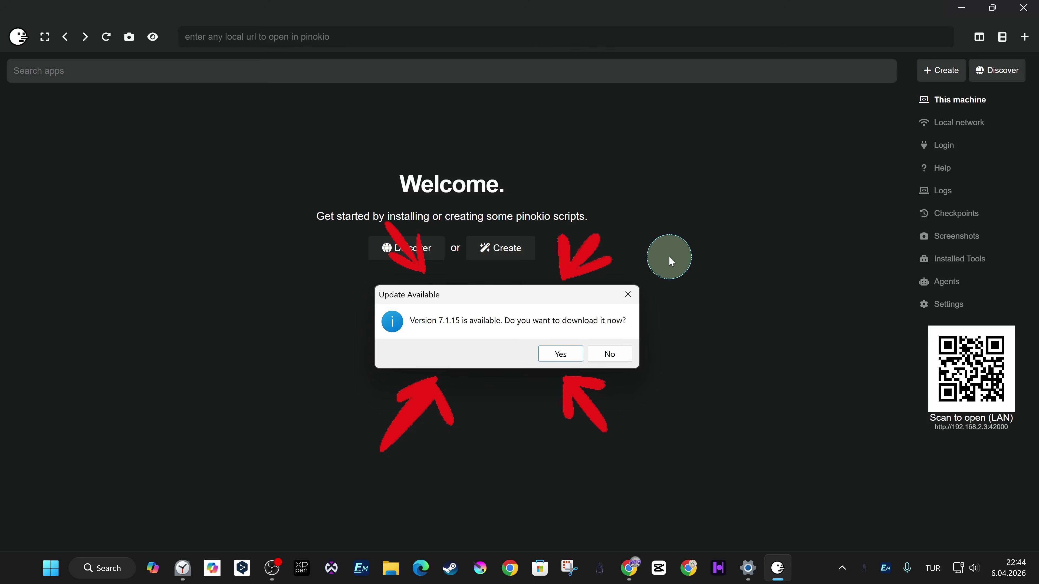
# - Dismiss the update prompt, check the installed Pinokio version in the settings, and return to the home page
pyautogui.click(628, 296)
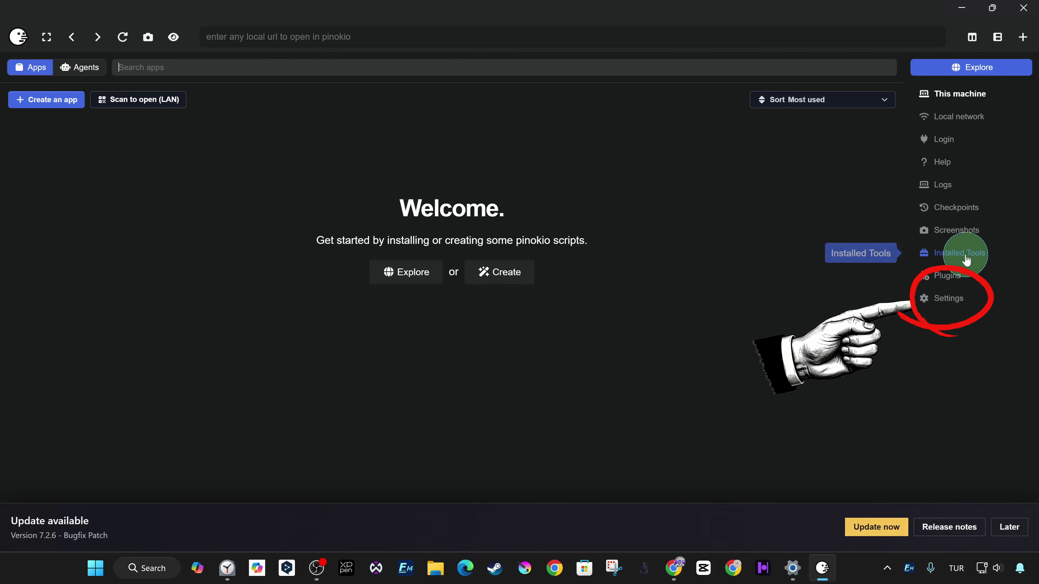
pyautogui.click(950, 298)
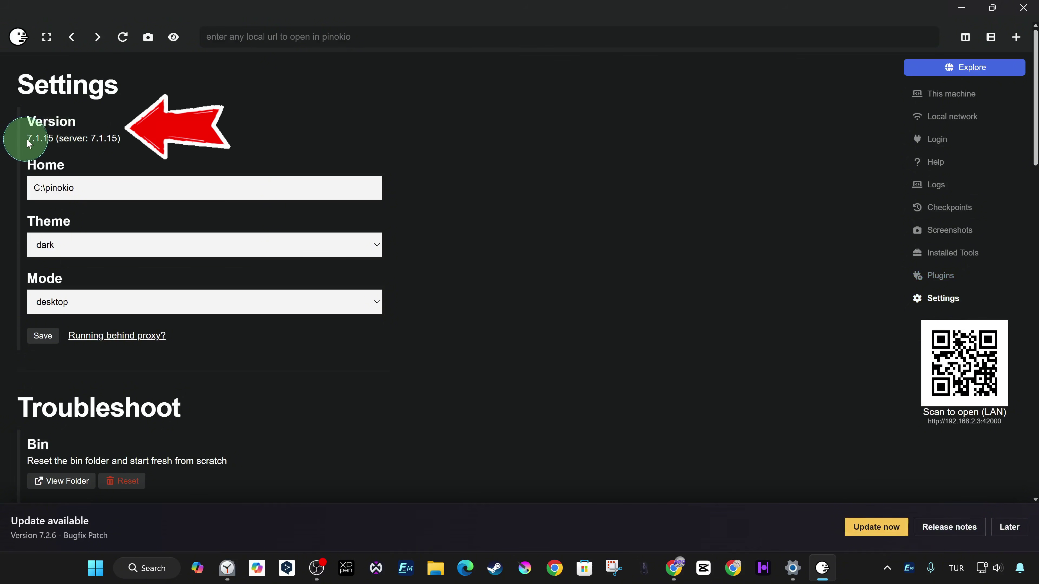
pyautogui.moveTo(27, 140); pyautogui.dragTo(136, 142)
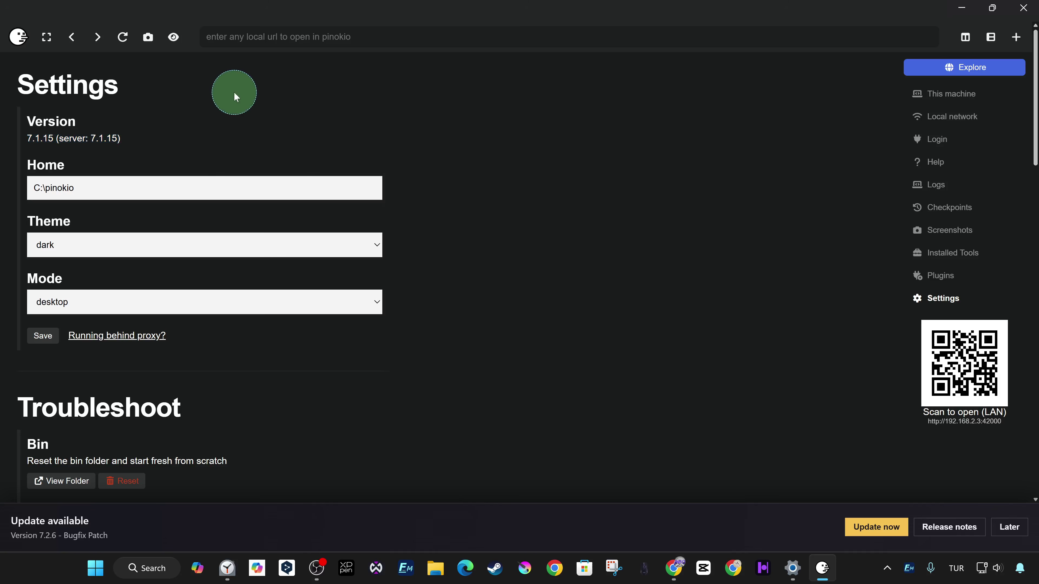
pyautogui.click(27, 46)
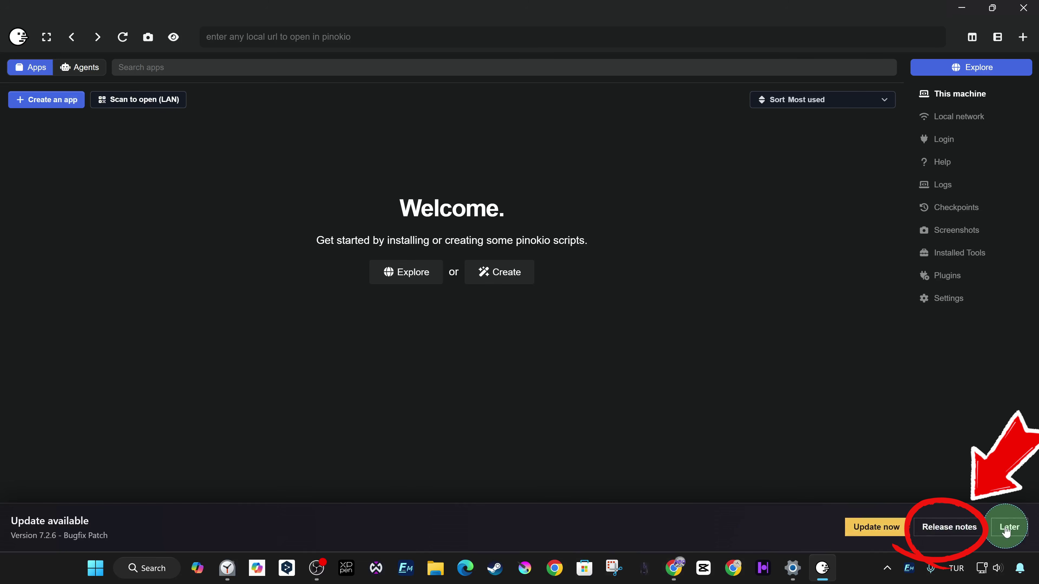
# - Open the release notes of the available update and review the v7.2.6 bugfix patch and its assets
pyautogui.click(944, 532)
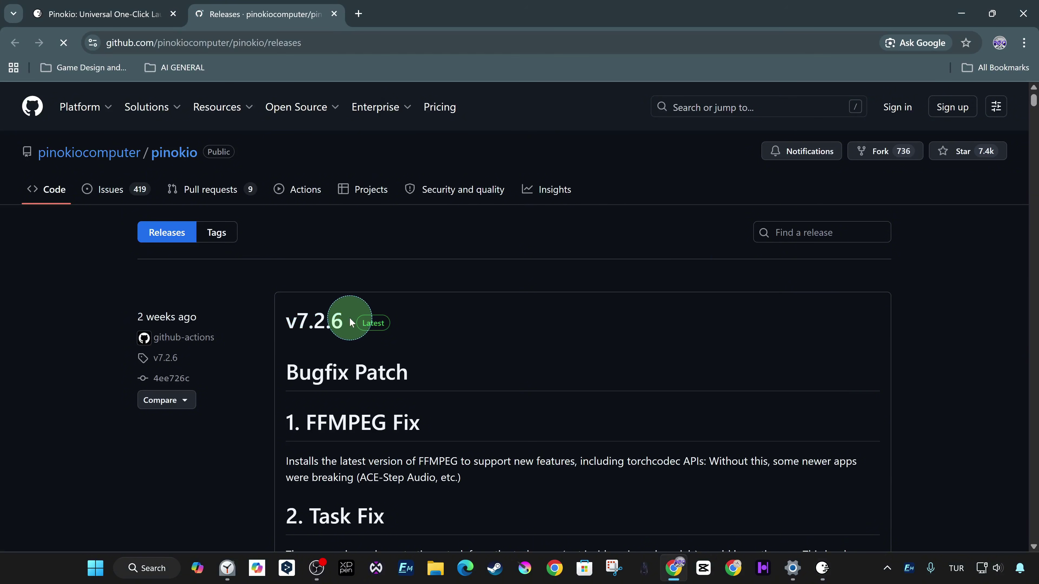
pyautogui.scroll(-3, 525, 312)
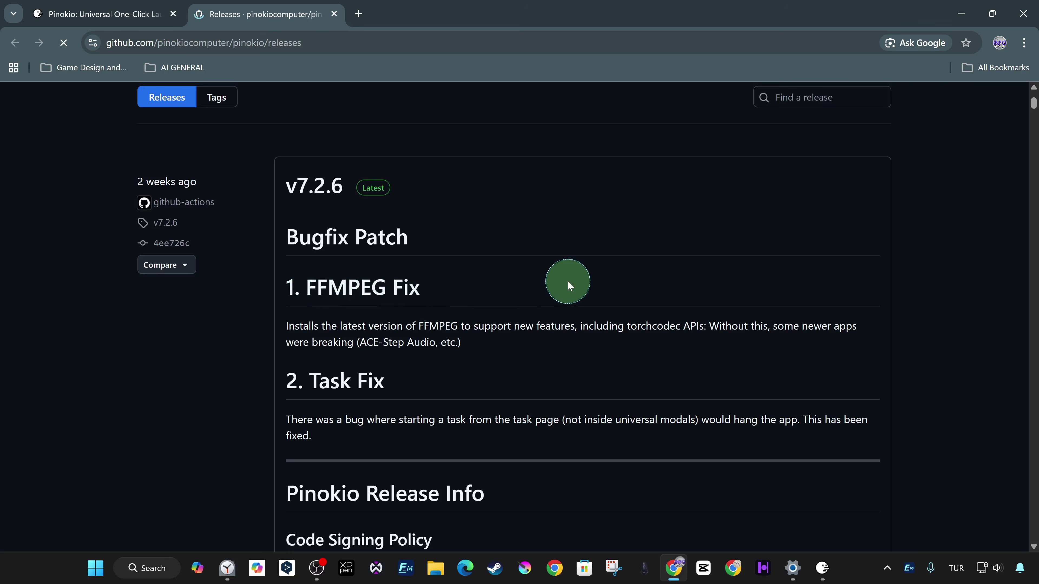
pyautogui.scroll(-2, 609, 271)
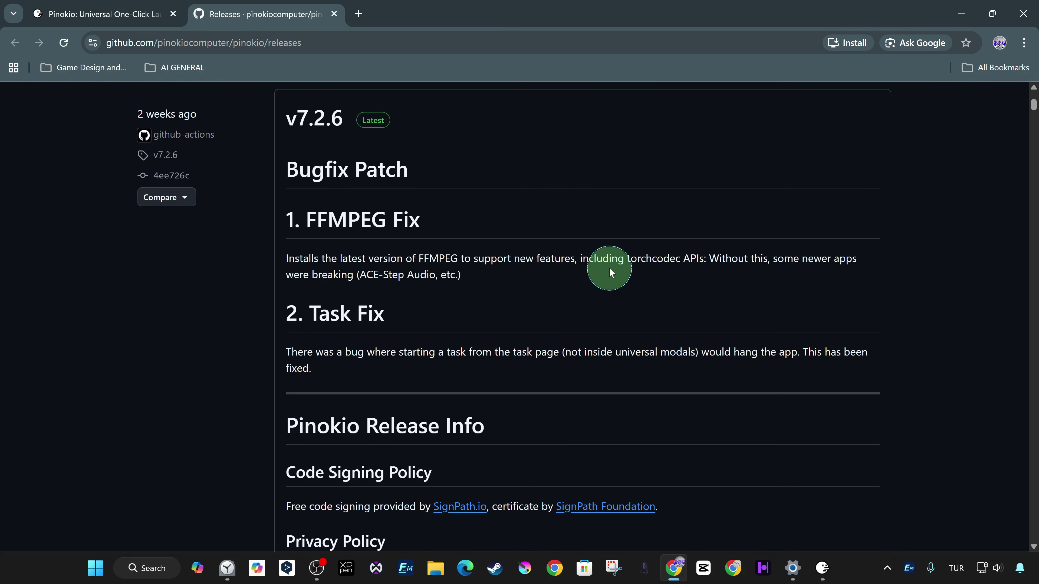
pyautogui.press('F11')
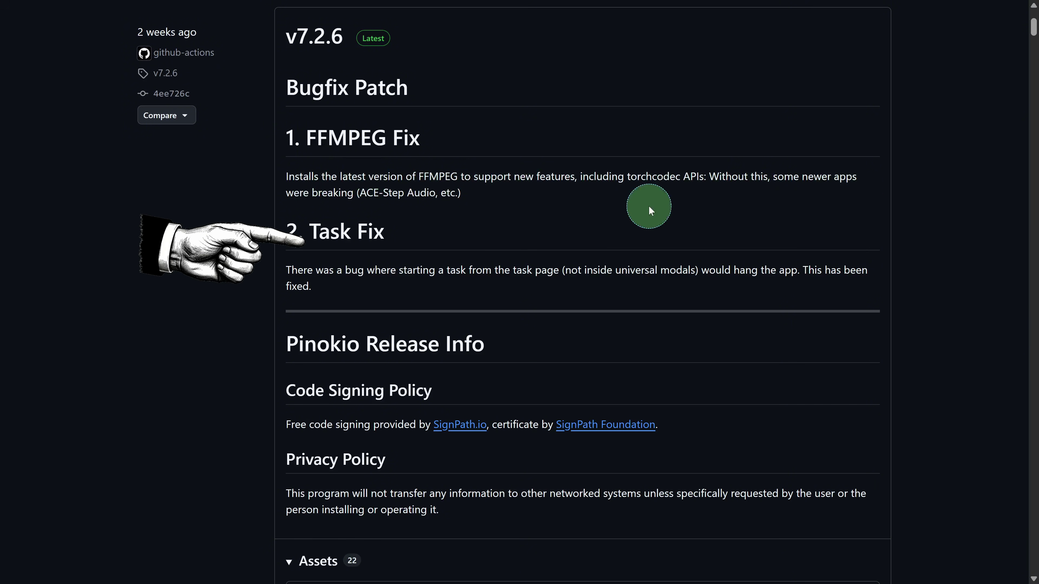
pyautogui.scroll(-3, 472, 241)
pyautogui.scroll(-3, 642, 279)
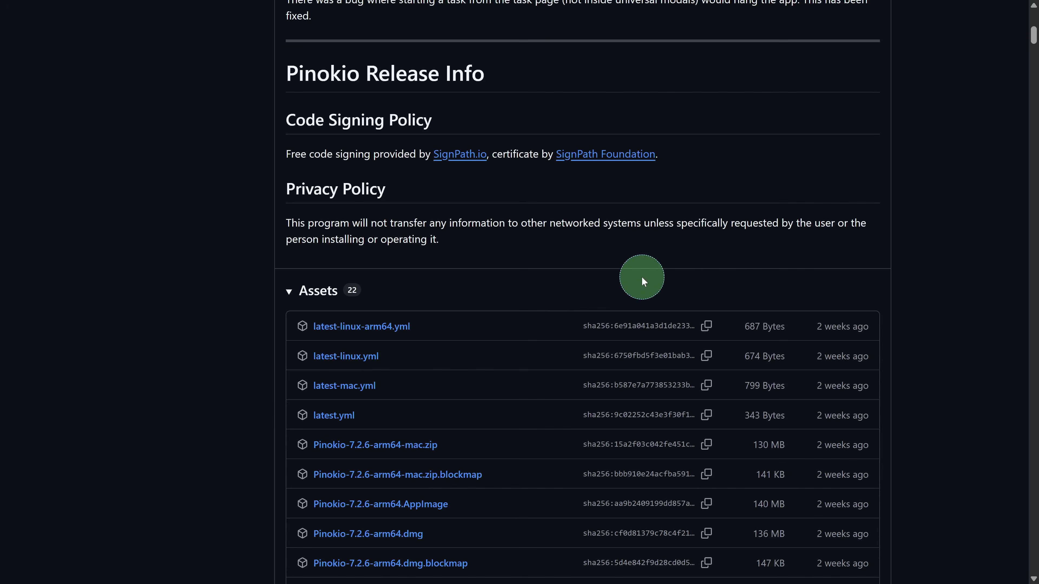
pyautogui.scroll(-6, 473, 241)
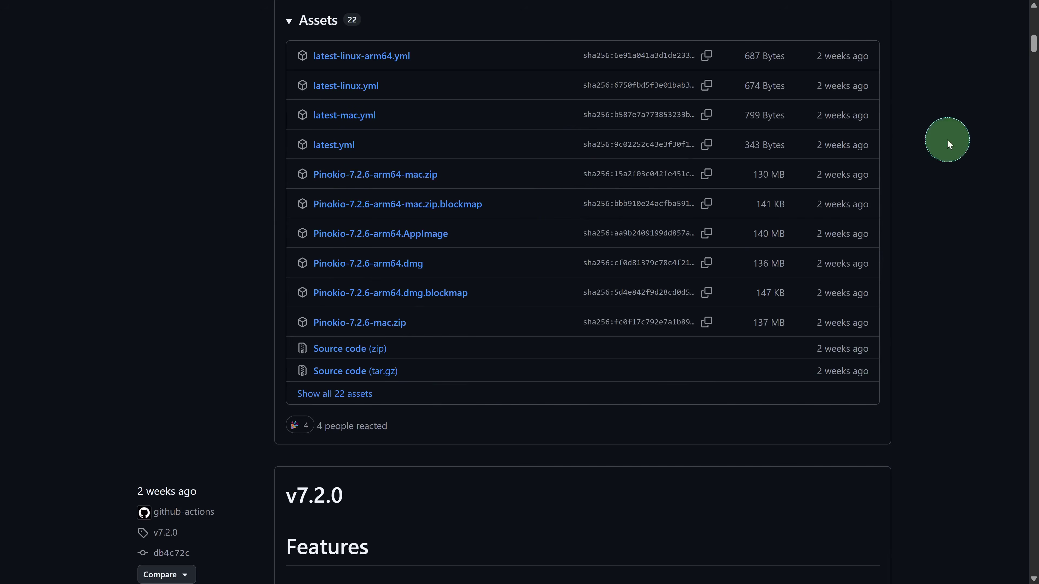
# - Read through the v7.2.0 feature list on the releases page, down to the v7.1.15 entry
pyautogui.scroll(-8, 487, 458)
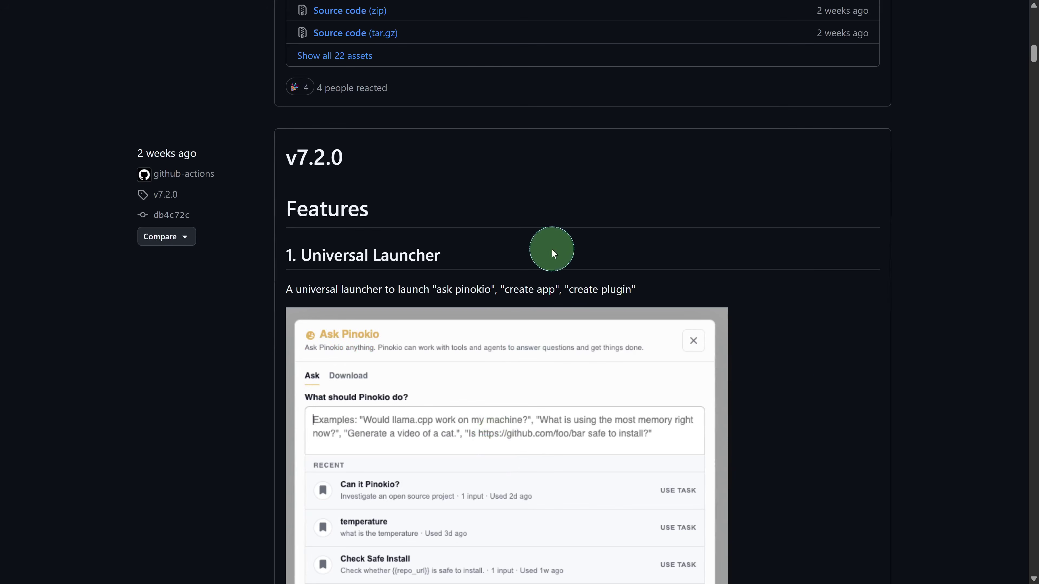
pyautogui.scroll(-20, 362, 218)
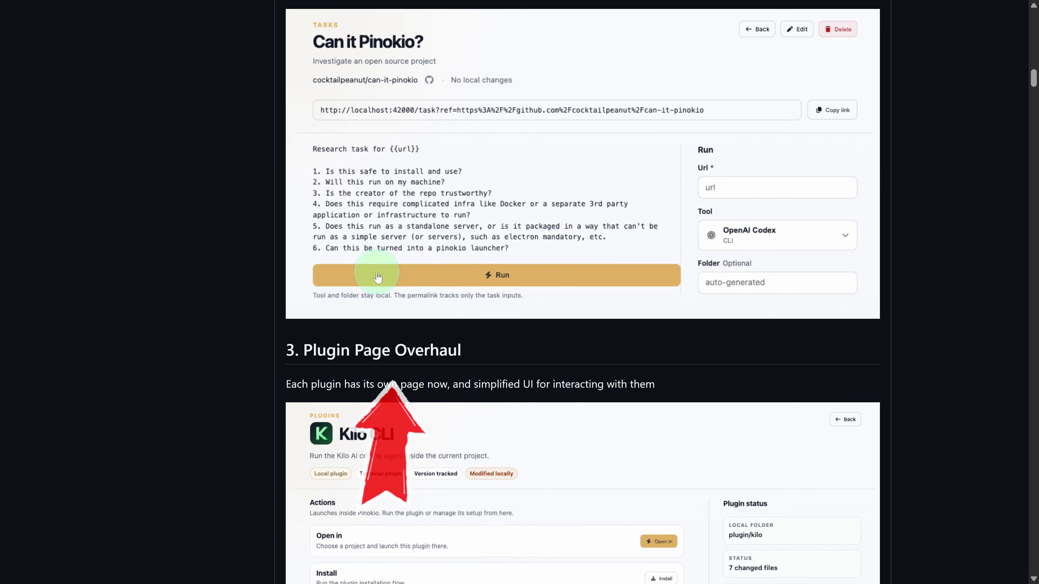
pyautogui.scroll(-20, 387, 379)
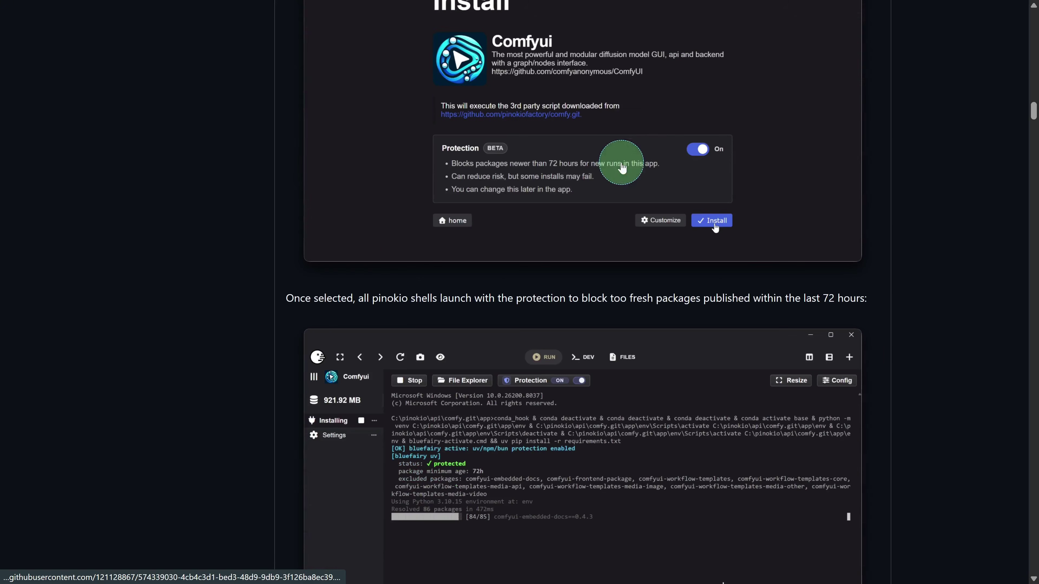
pyautogui.scroll(-12, 550, 161)
pyautogui.scroll(-20, 550, 162)
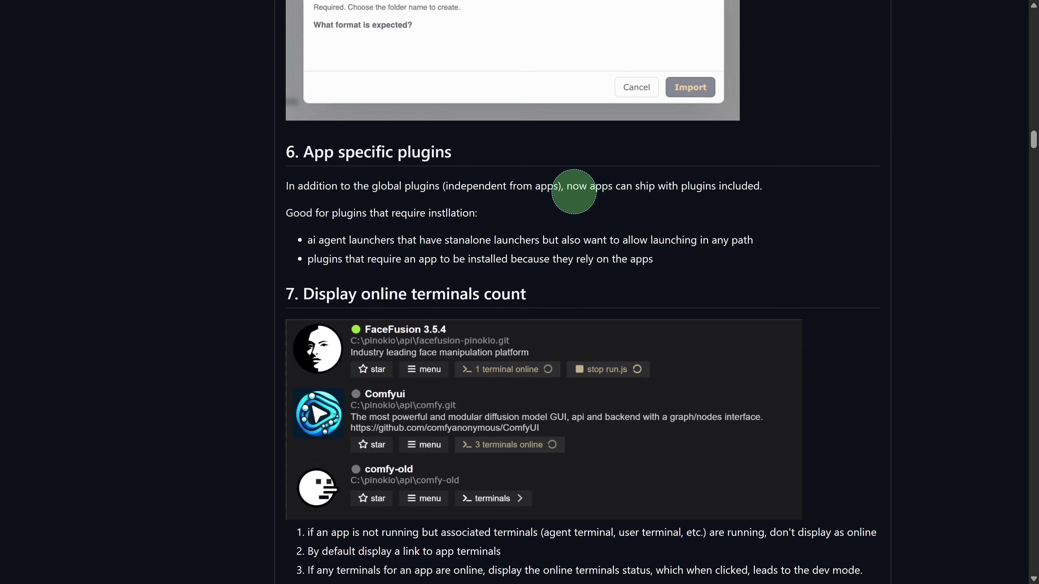
pyautogui.scroll(-20, 676, 210)
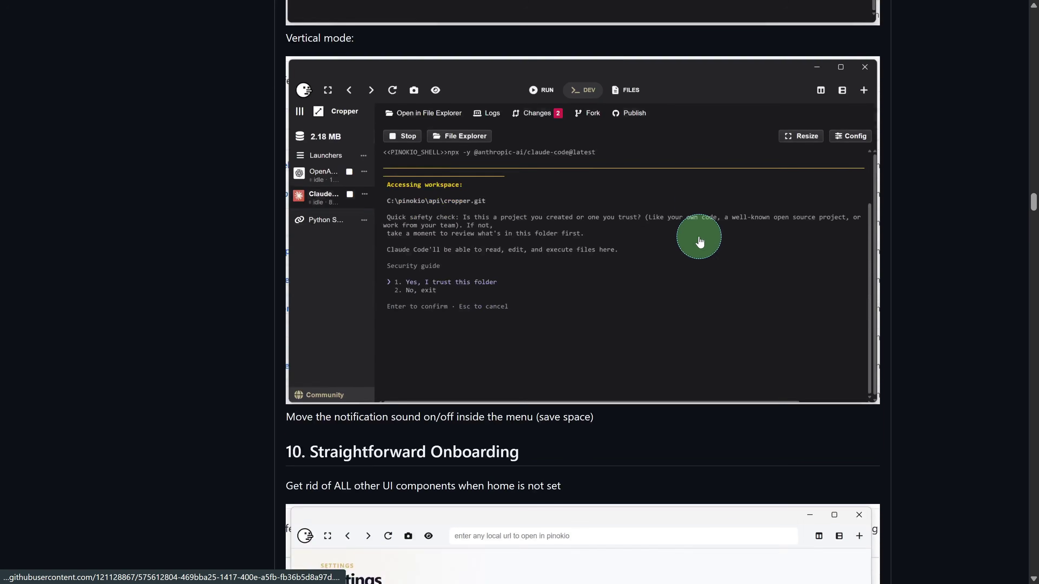
pyautogui.scroll(-20, 735, 171)
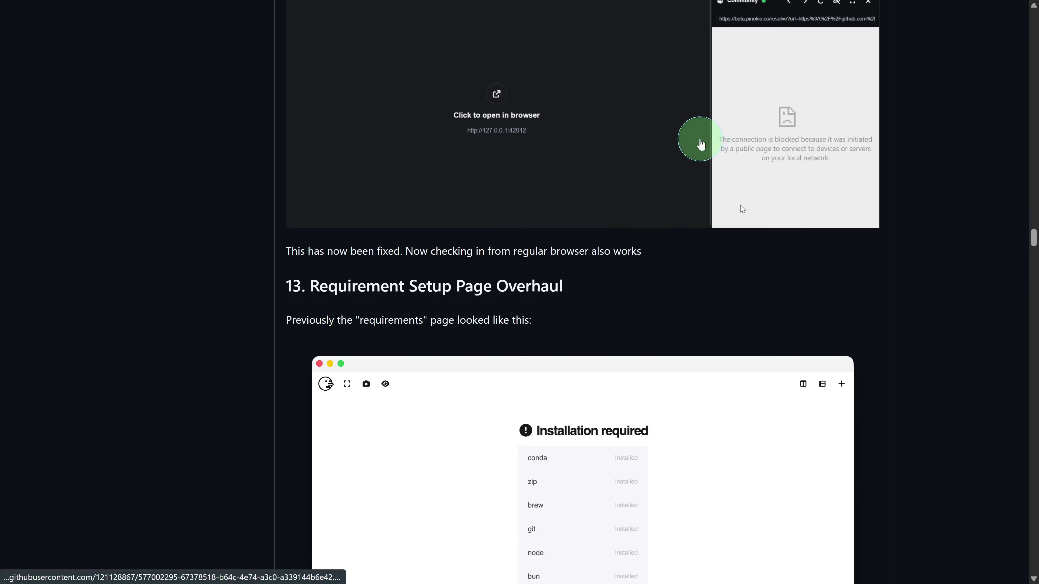
pyautogui.scroll(-20, 704, 191)
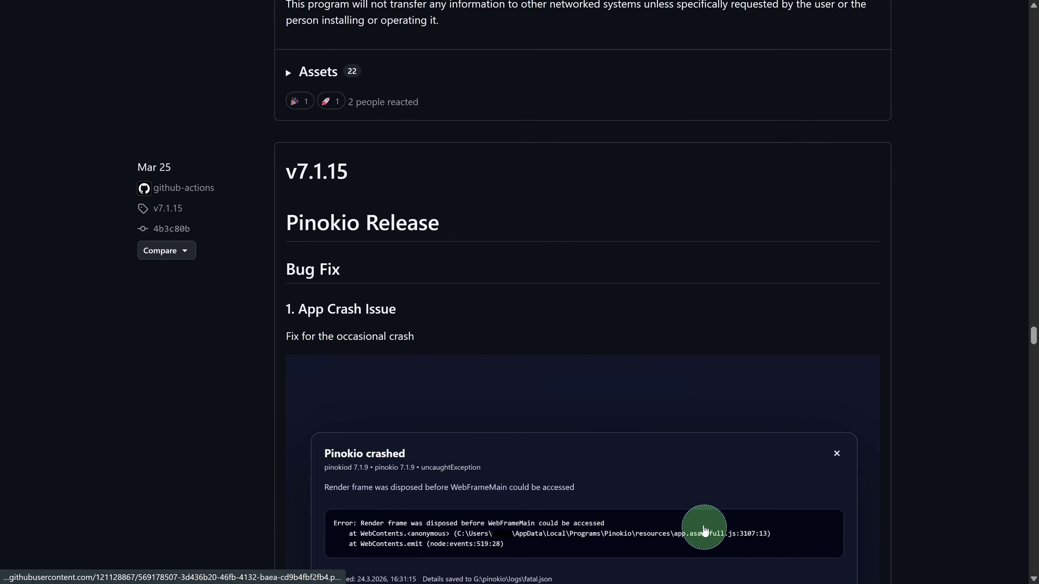
pyautogui.scroll(1, 619, 450)
pyautogui.scroll(6, 618, 451)
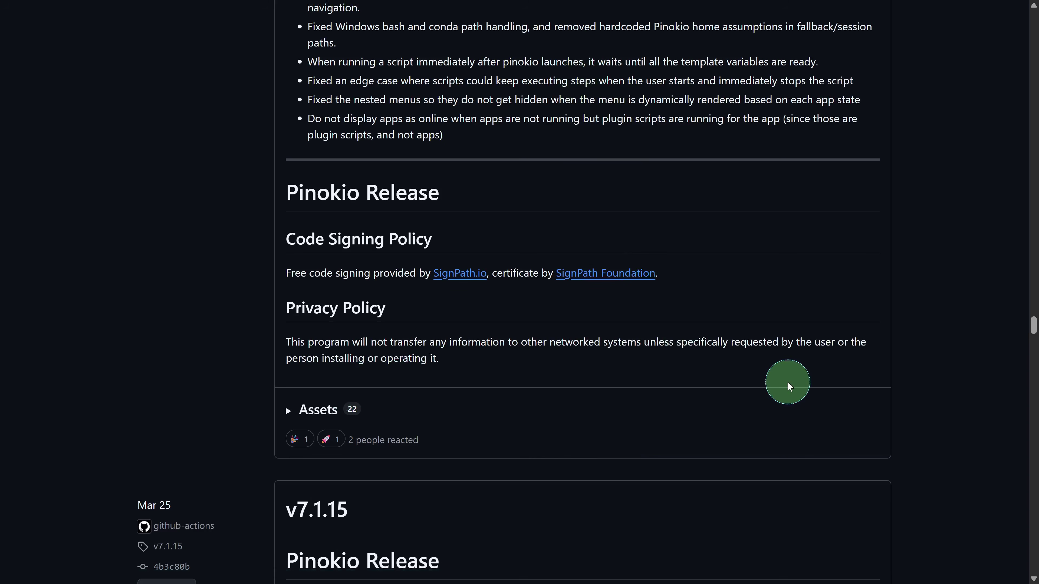
# - Switch to the pinokio.co page and review its introduction and the four "How it works" sections in full screen
pyautogui.press('F11')
pyautogui.click(125, 13)
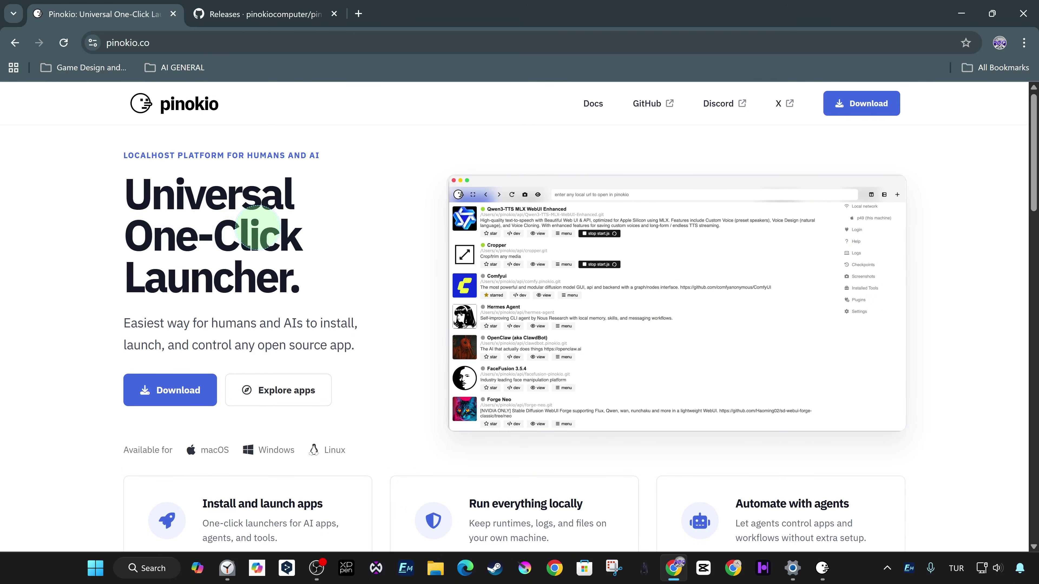
pyautogui.press('F11')
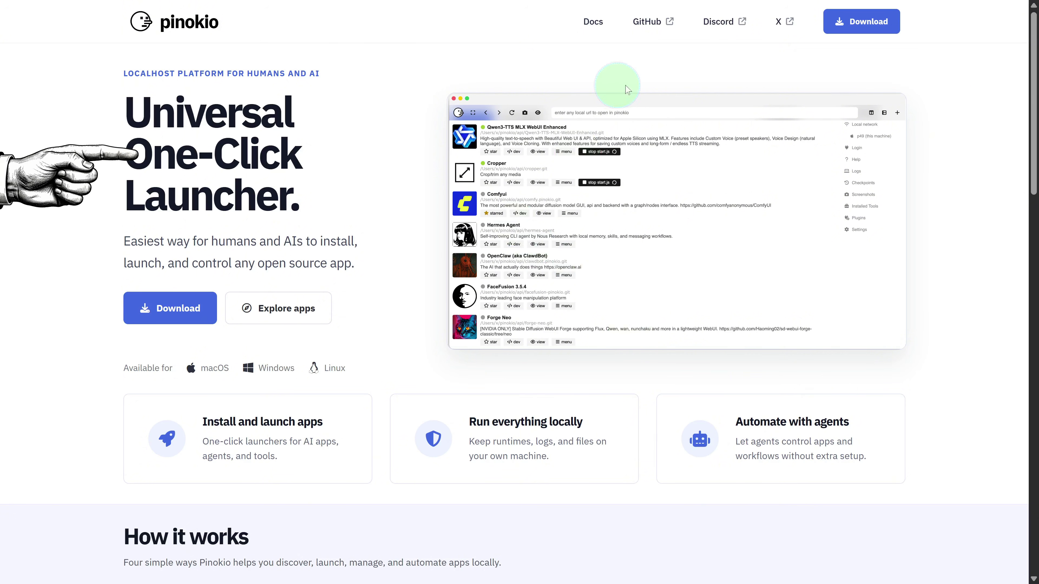
pyautogui.scroll(-5, 920, 279)
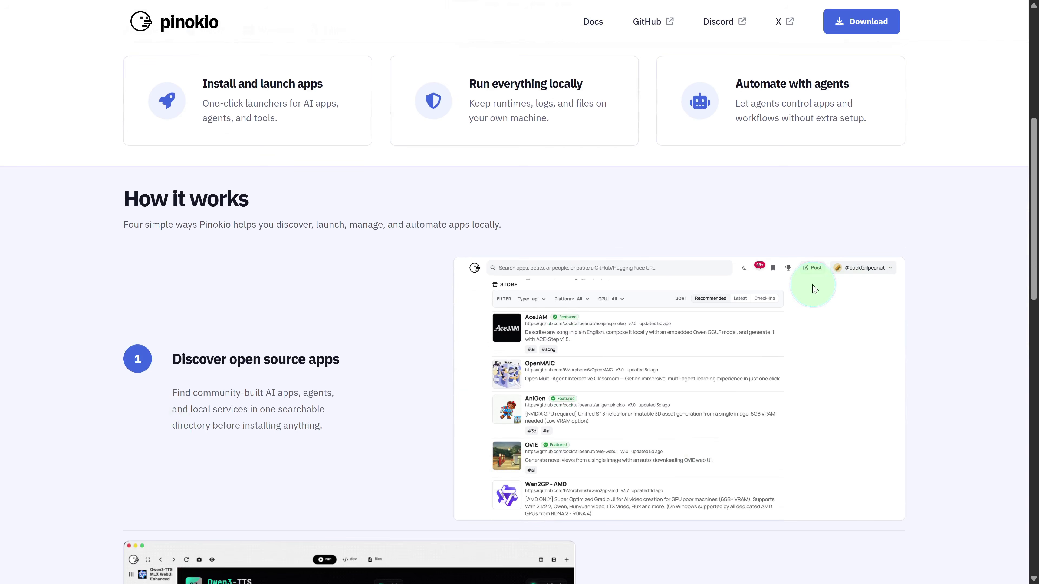
pyautogui.scroll(-3, 813, 288)
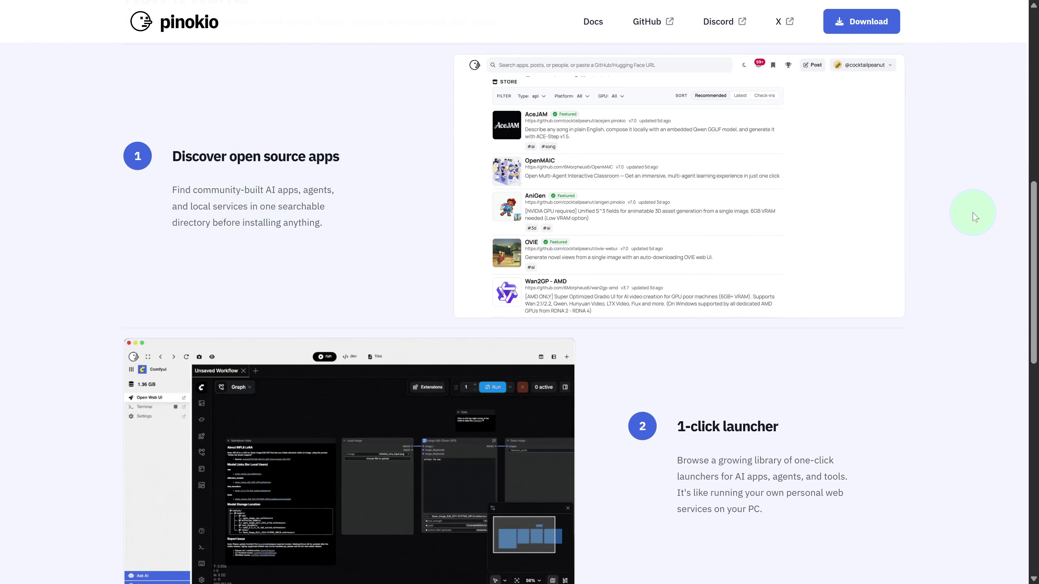
pyautogui.scroll(-3, 974, 217)
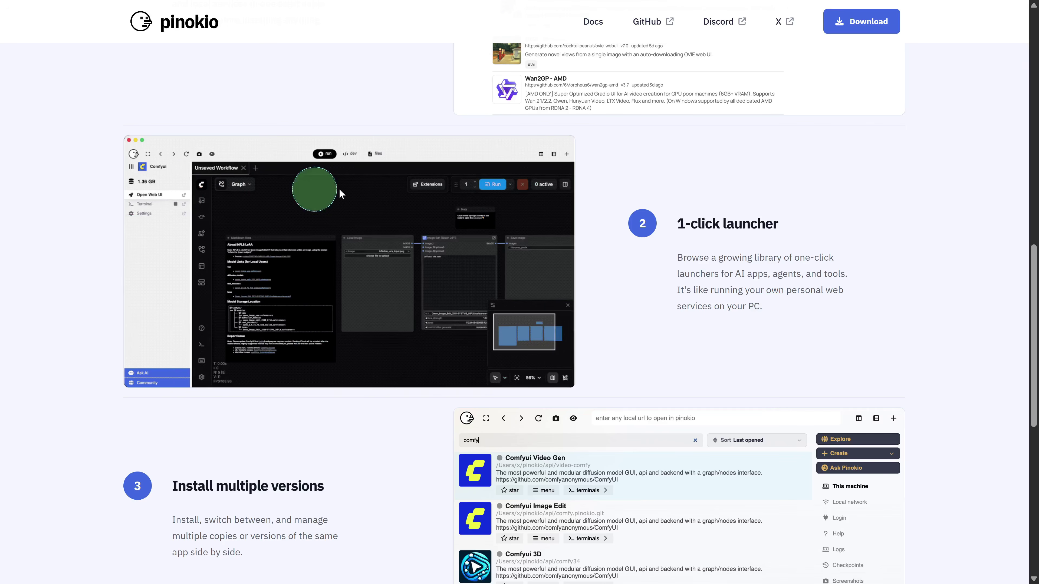
pyautogui.scroll(-6, 887, 237)
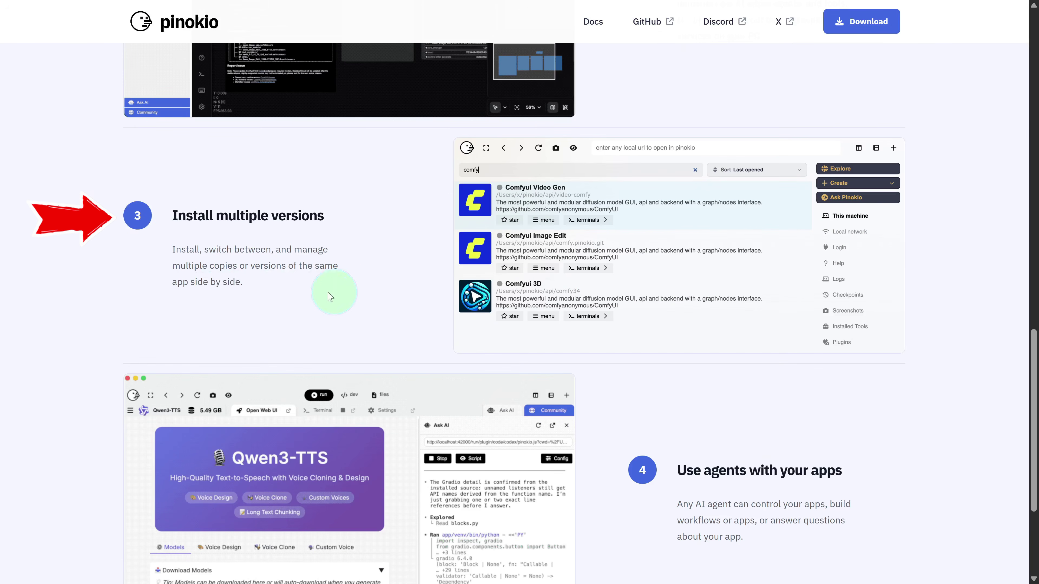
pyautogui.scroll(-5, 757, 286)
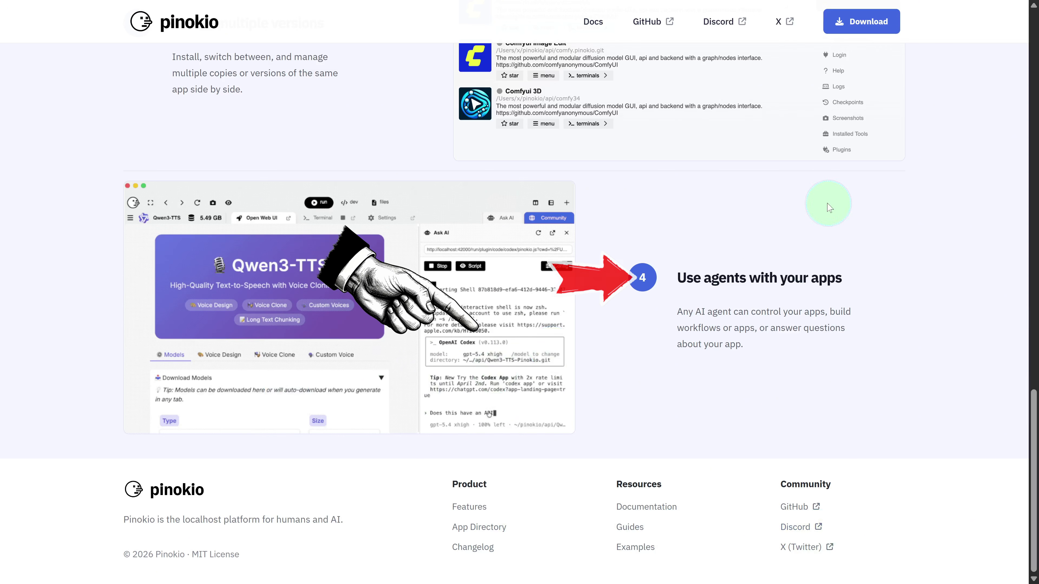
pyautogui.scroll(10, 859, 282)
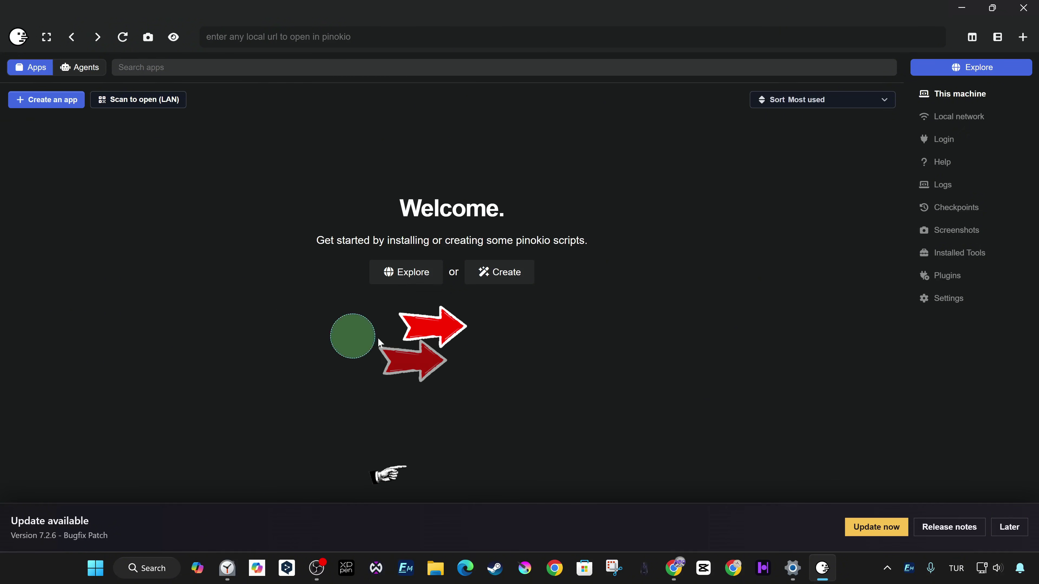
# - Switch back to Pinokio, download the version 7.2.6 update, and restart the program to install it
pyautogui.click(876, 527)
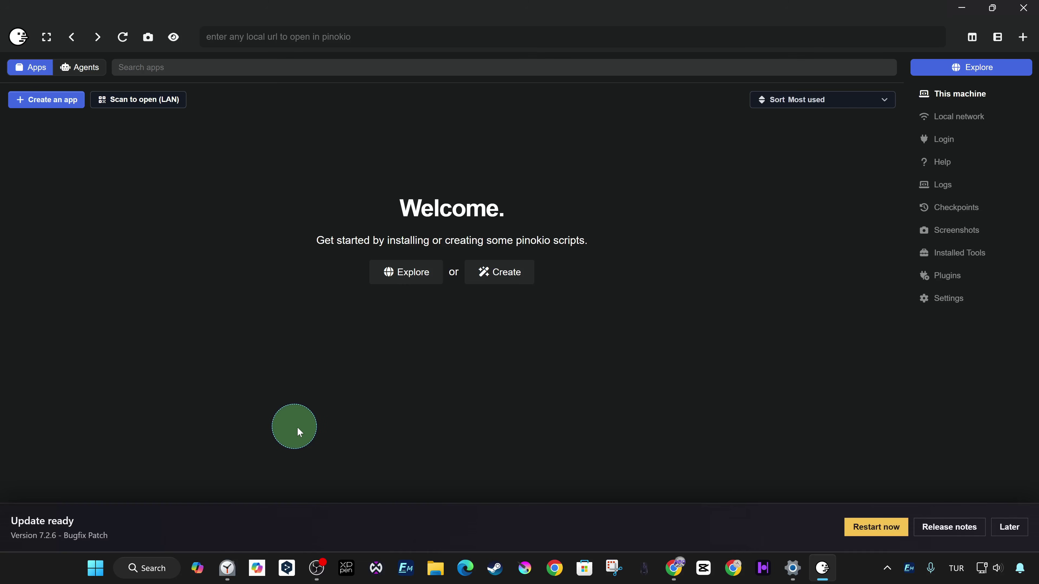
pyautogui.click(879, 527)
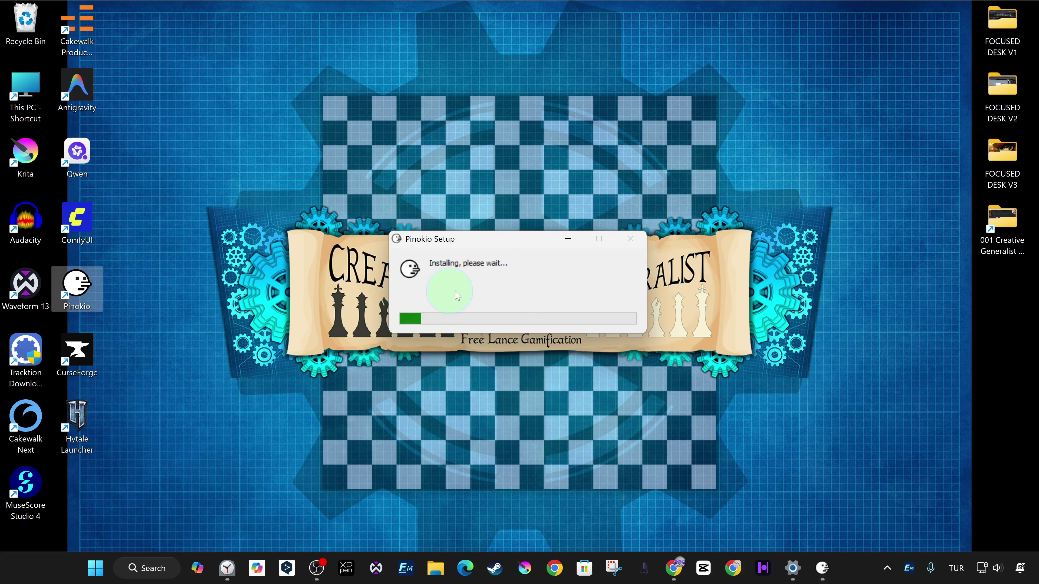
pyautogui.moveTo(522, 243); pyautogui.dragTo(518, 130)
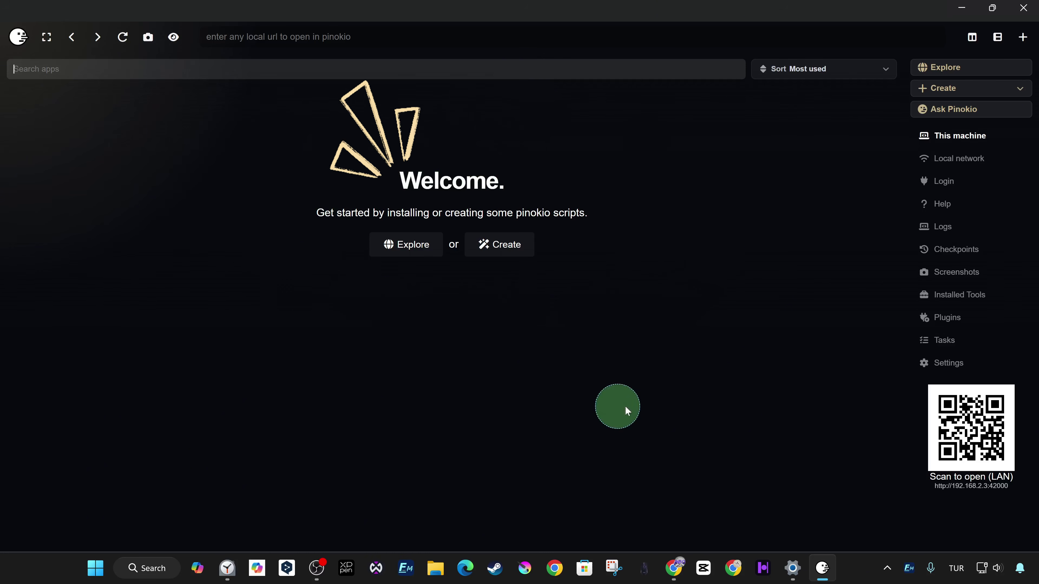
# - Open the settings and view the available theme and mode options without changing them
pyautogui.click(956, 371)
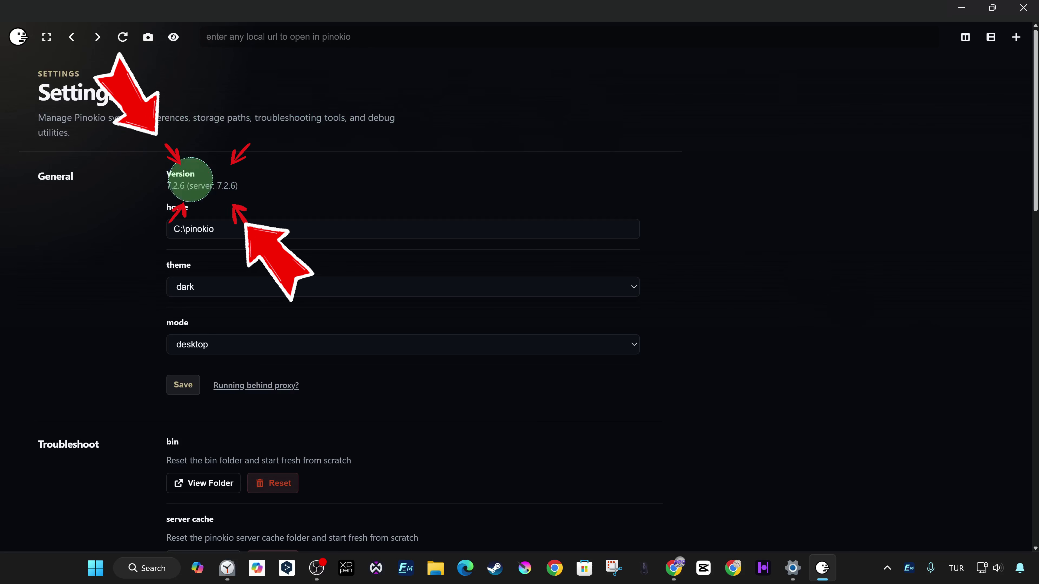
pyautogui.click(625, 290)
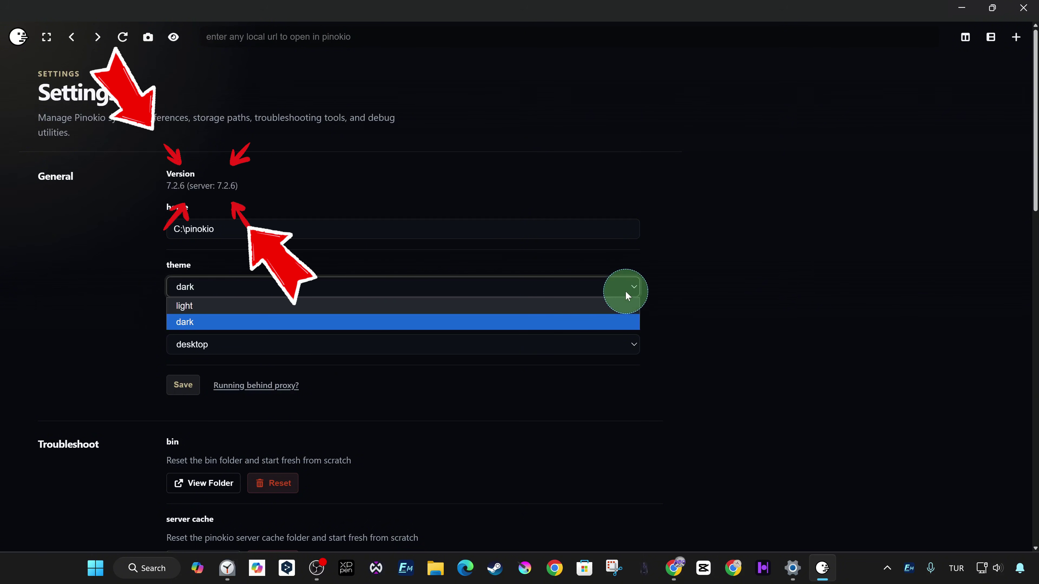
pyautogui.click(624, 290)
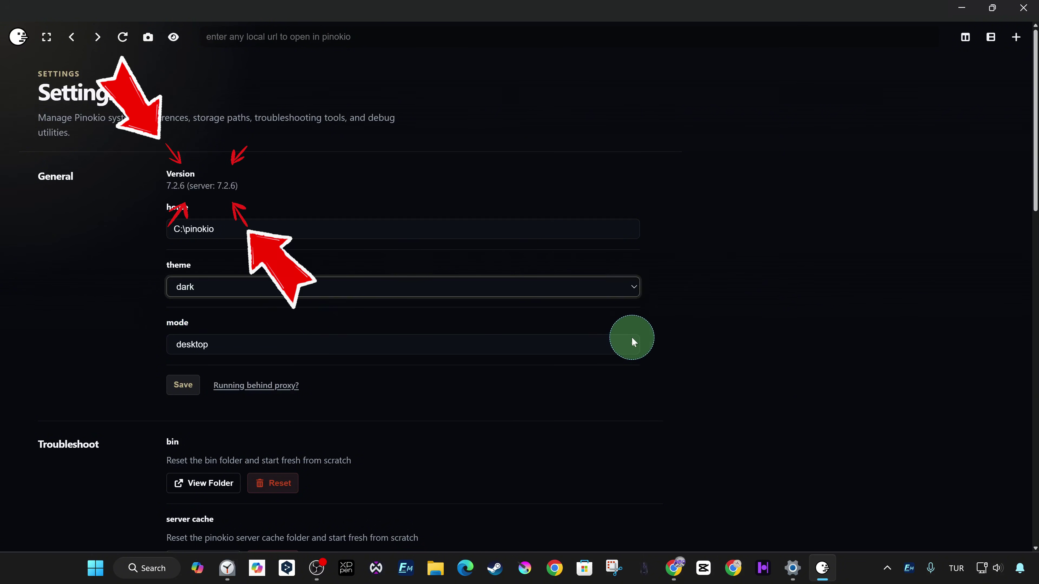
pyautogui.click(632, 354)
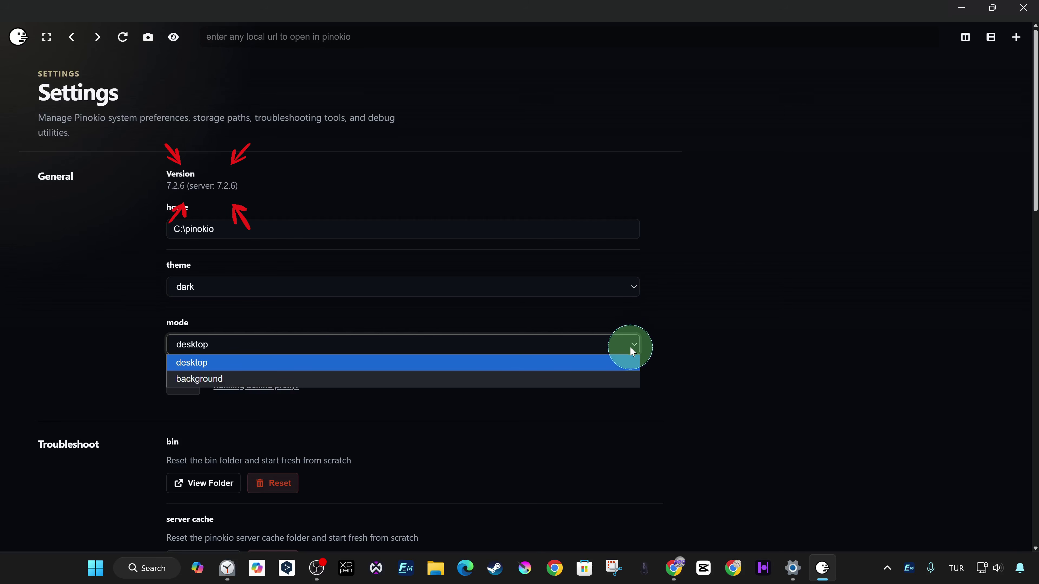
pyautogui.click(632, 352)
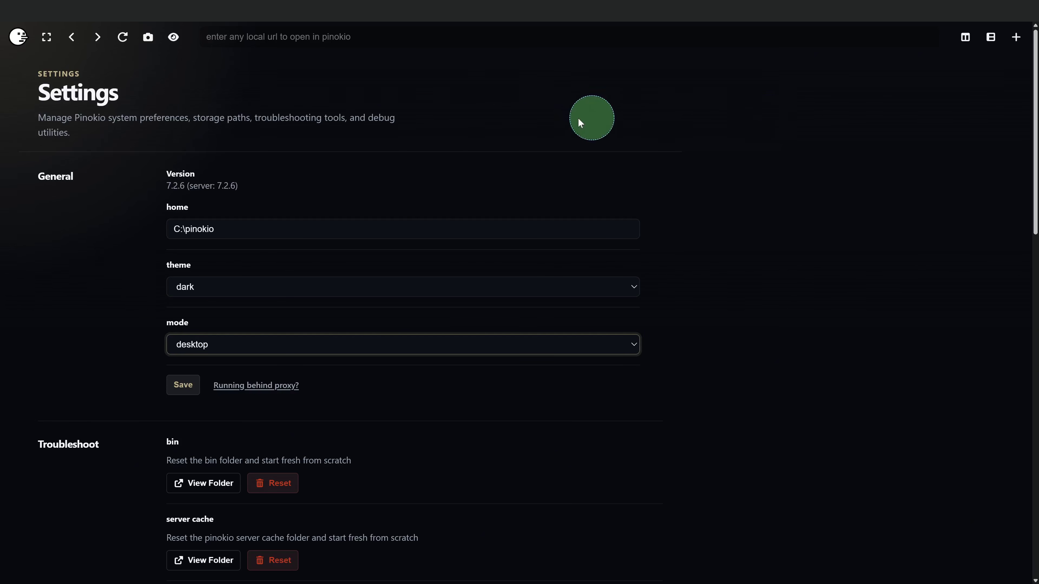
# - Review the Troubleshoot, Keys, Advanced, Docs and Debug sections of the settings page
pyautogui.scroll(-5, 438, 245)
pyautogui.scroll(-2, 464, 289)
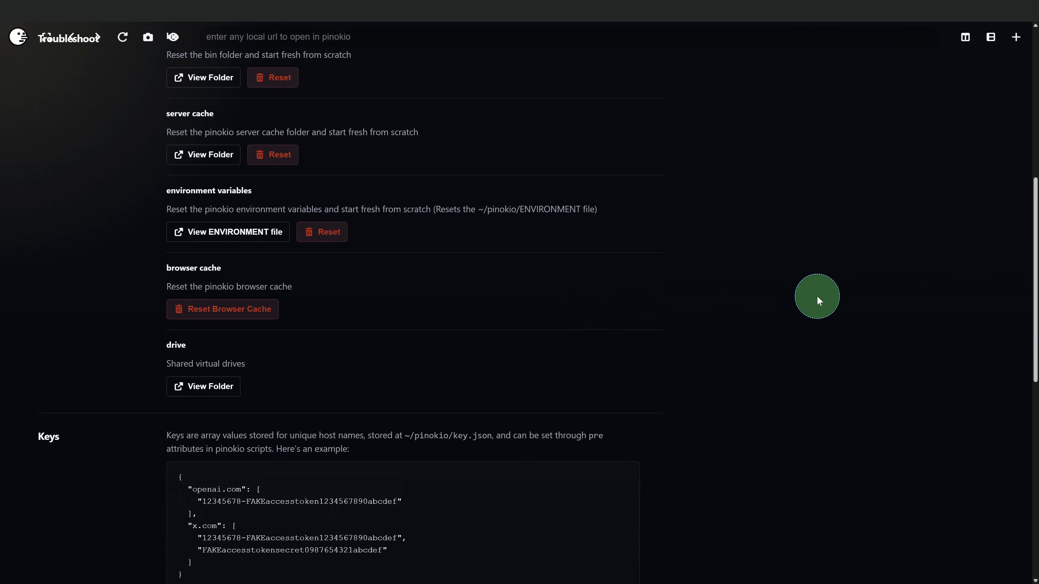
pyautogui.scroll(-10, 839, 278)
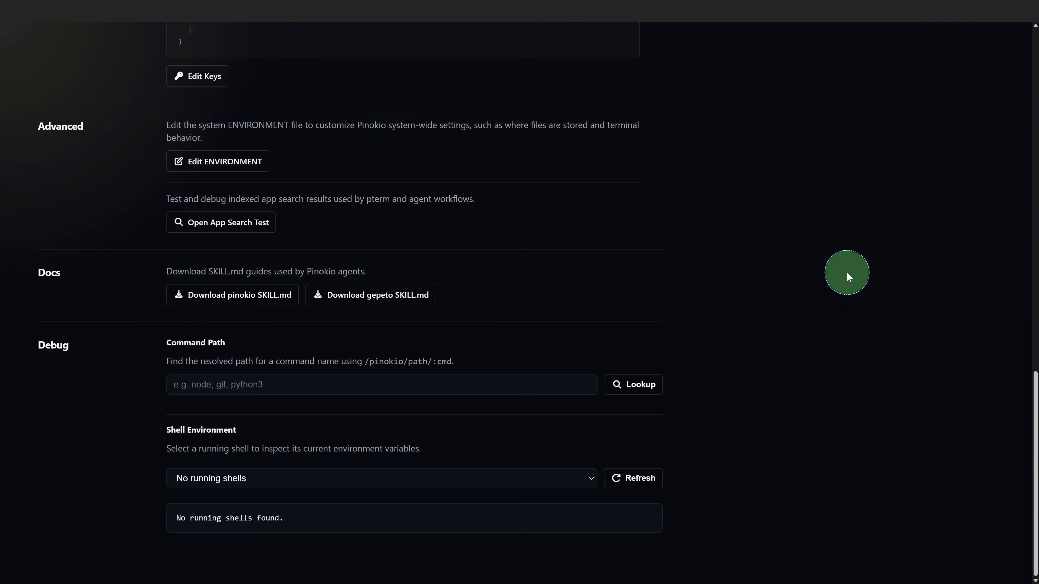
pyautogui.scroll(15, 850, 276)
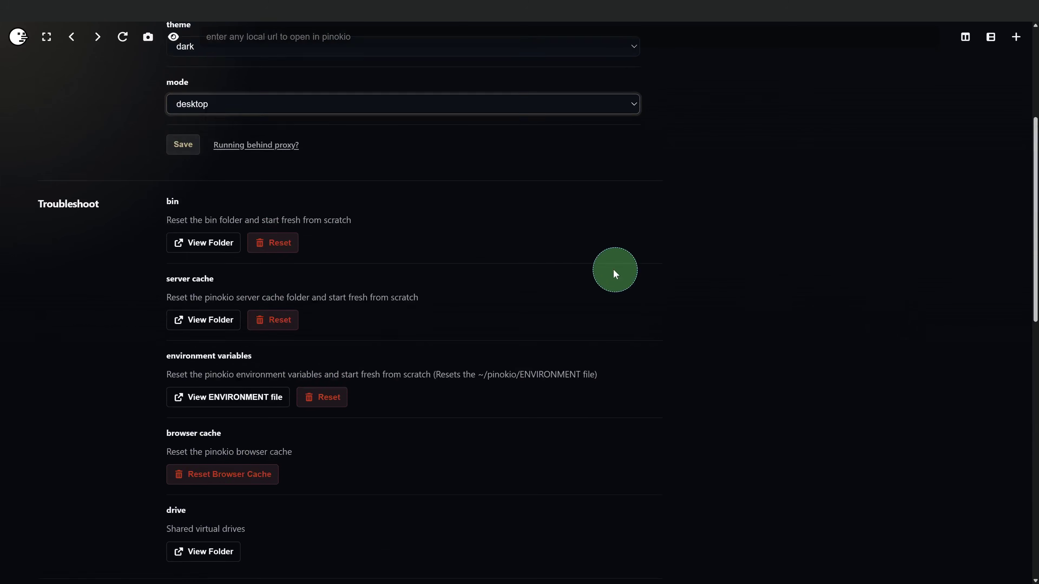
# - Return to the home page, inspect the plugin choices offered in Ask Pinokio, and close the dialog
pyautogui.click(11, 39)
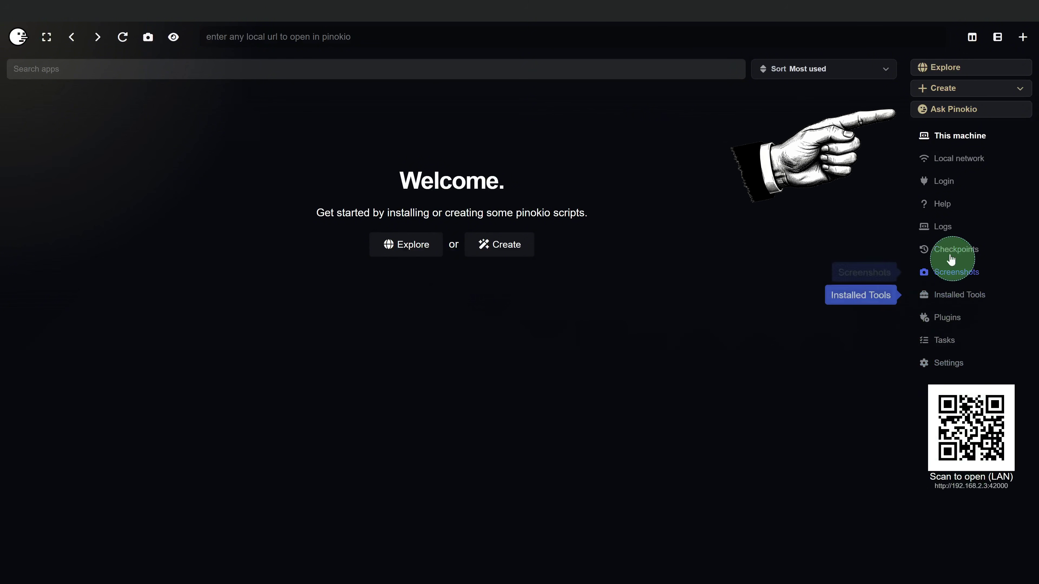
pyautogui.click(986, 116)
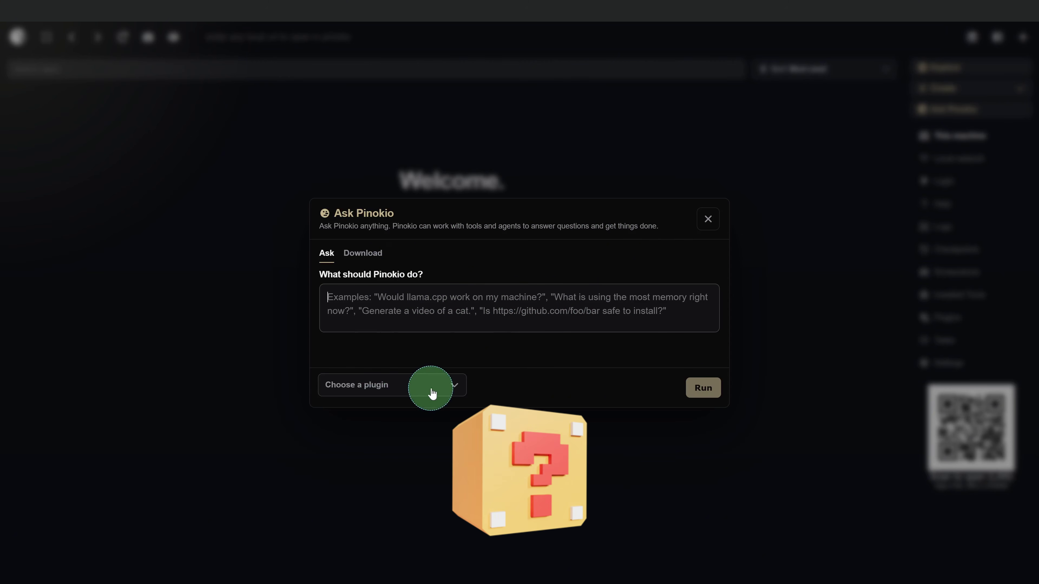
pyautogui.click(446, 387)
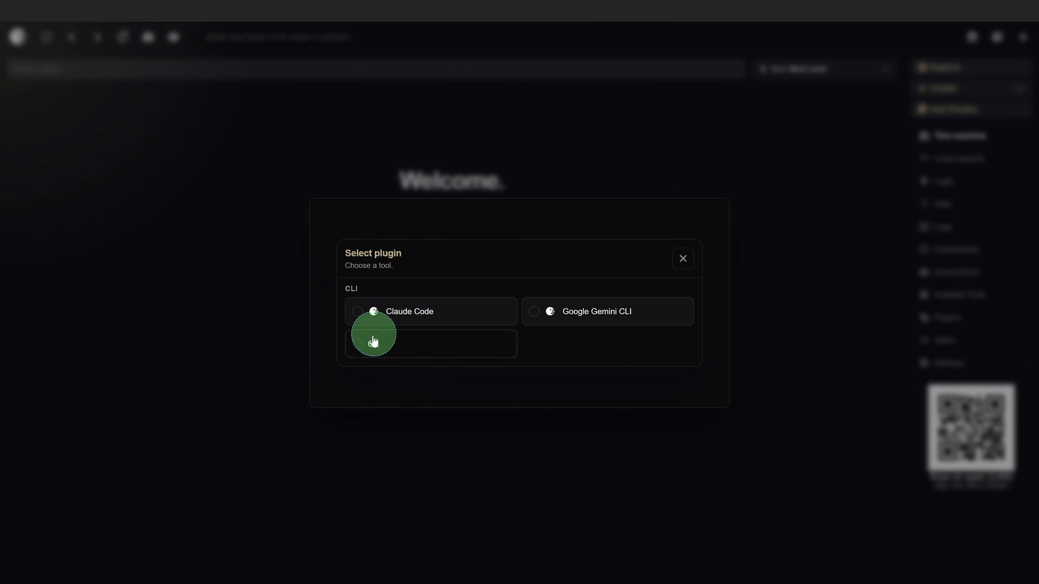
pyautogui.click(682, 258)
pyautogui.click(712, 220)
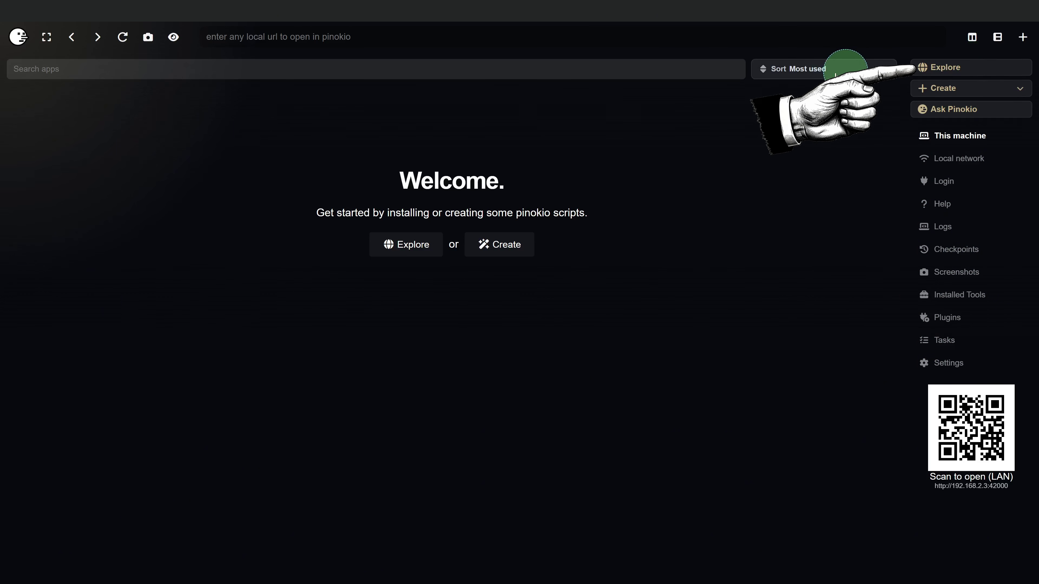
# - Open the Explore store from the home page and browse its first page of recommended apps
pyautogui.click(954, 69)
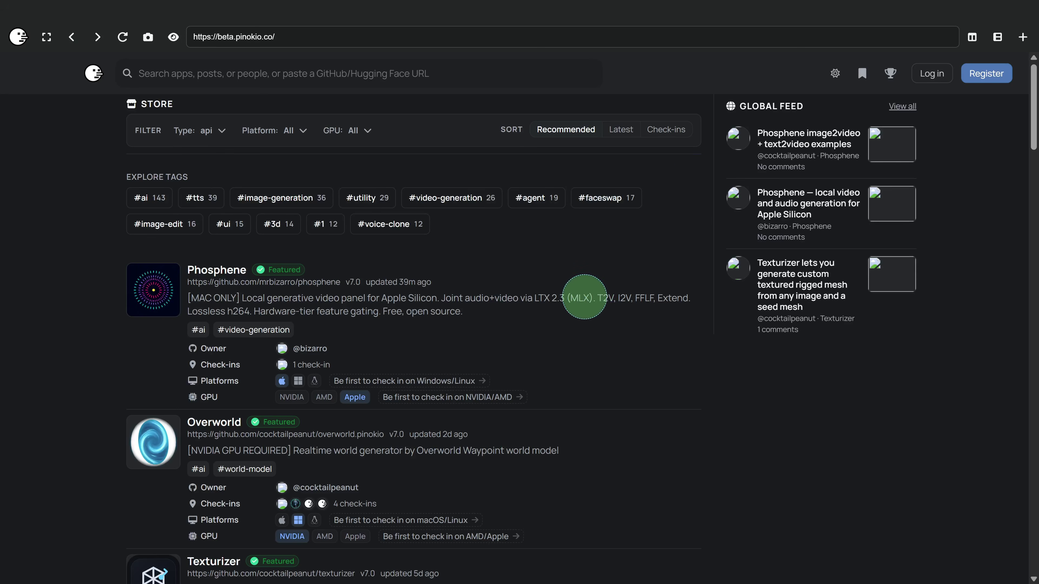
pyautogui.click(17, 40)
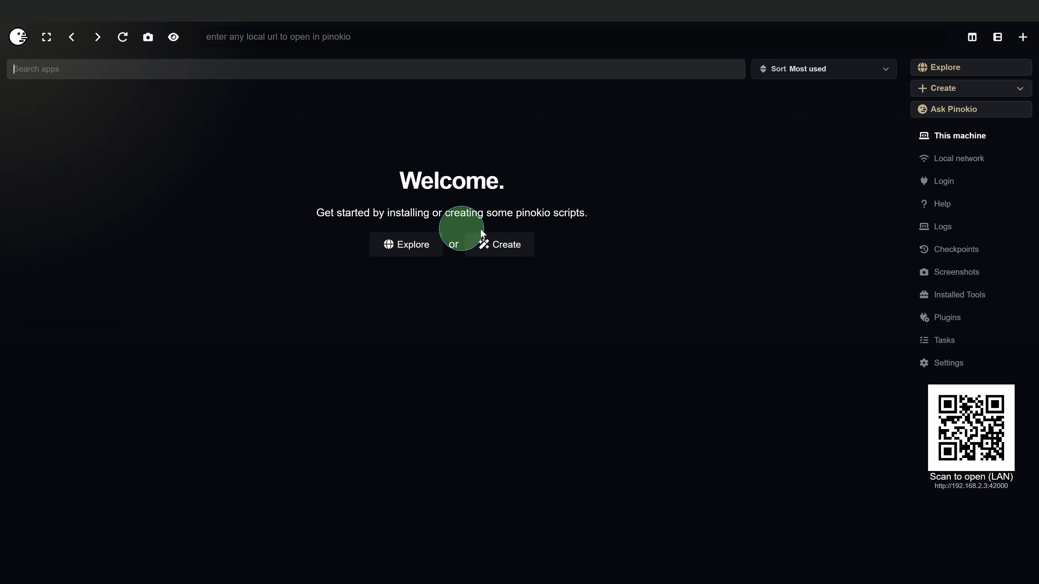
pyautogui.click(389, 246)
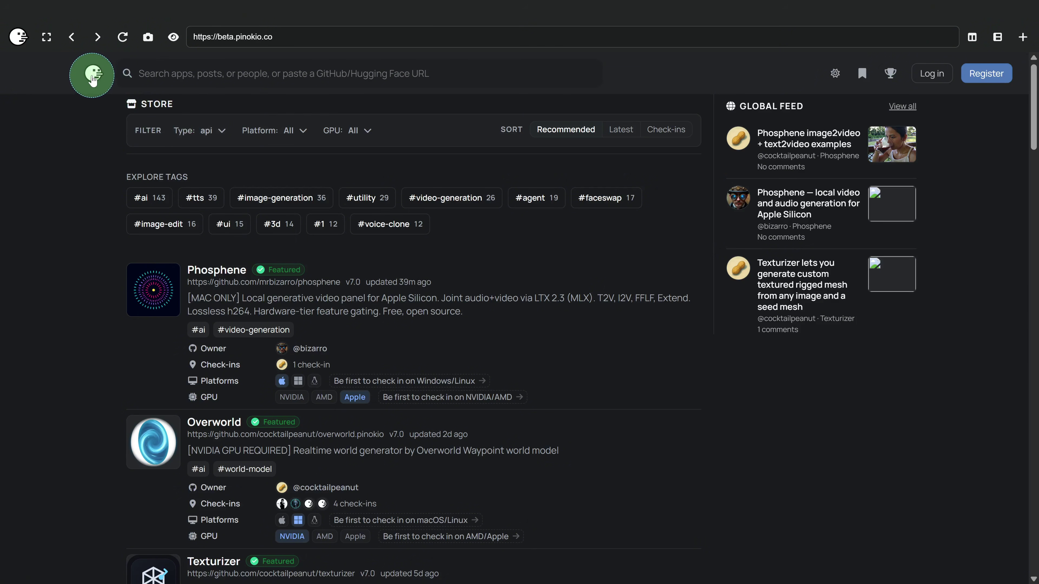
pyautogui.scroll(-5, 482, 266)
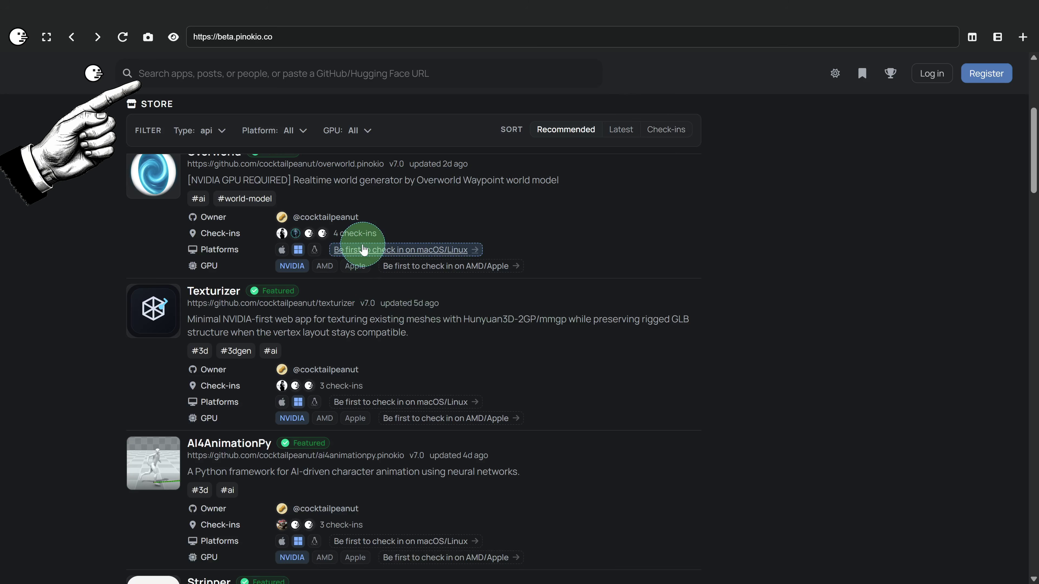
pyautogui.scroll(1, 645, 243)
pyautogui.scroll(-20, 645, 243)
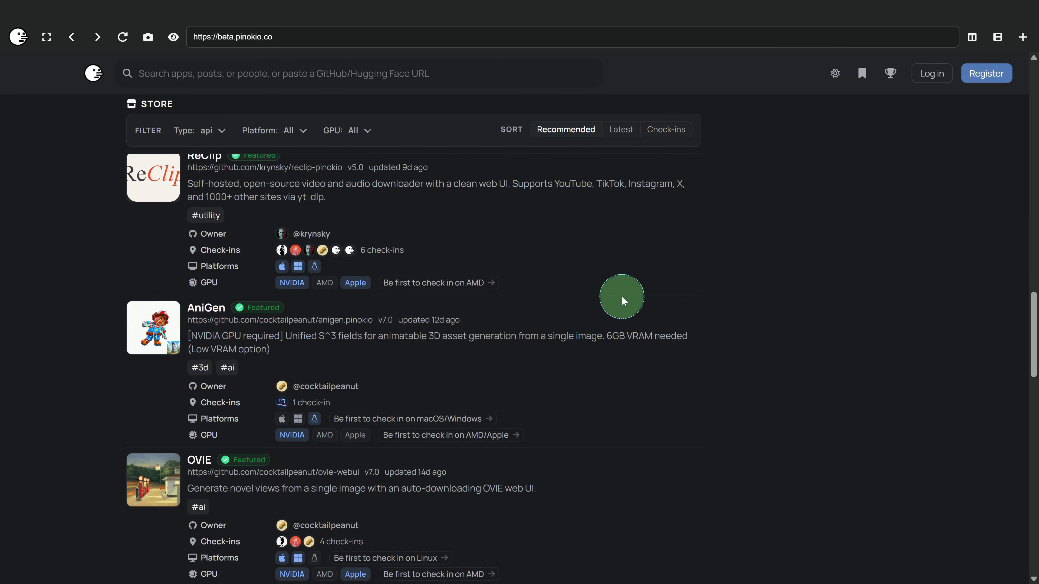
pyautogui.scroll(-20, 622, 297)
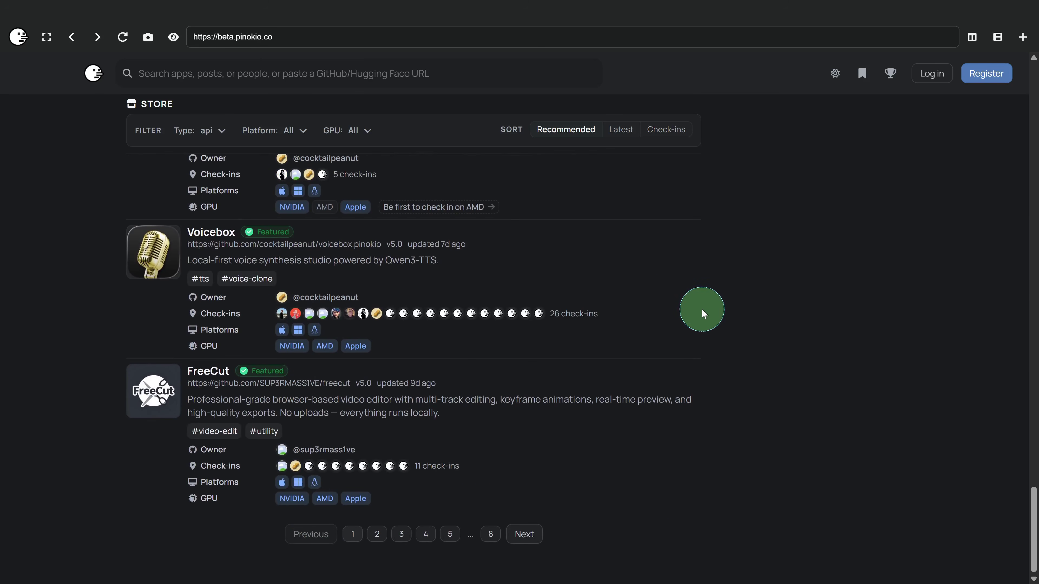
pyautogui.scroll(8, 990, 385)
pyautogui.moveTo(1033, 475); pyautogui.dragTo(1033, 78)
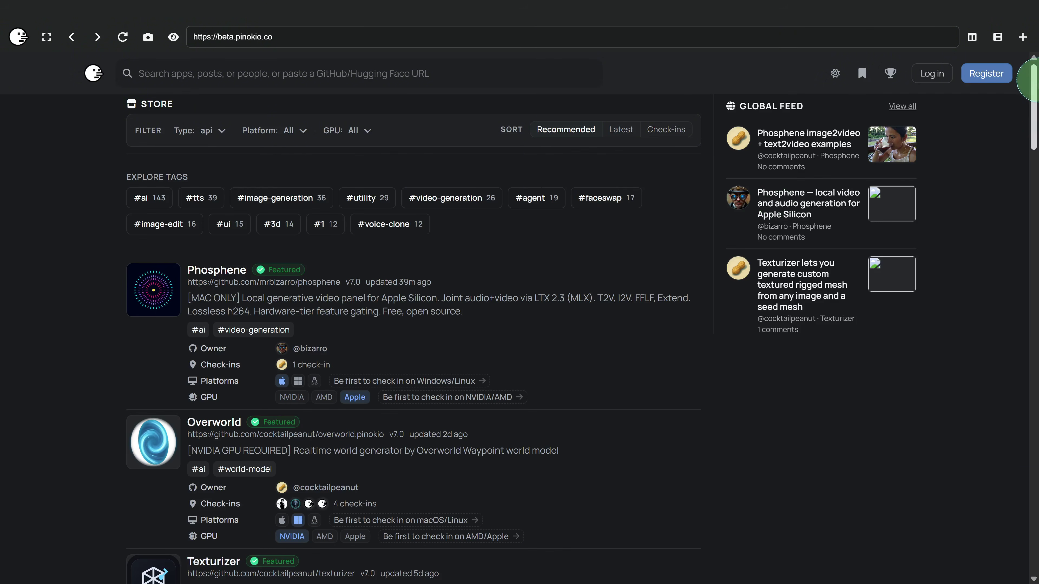
# - Check the store's platform and GPU filter options and set the Type filter to All
pyautogui.click(302, 133)
pyautogui.click(306, 140)
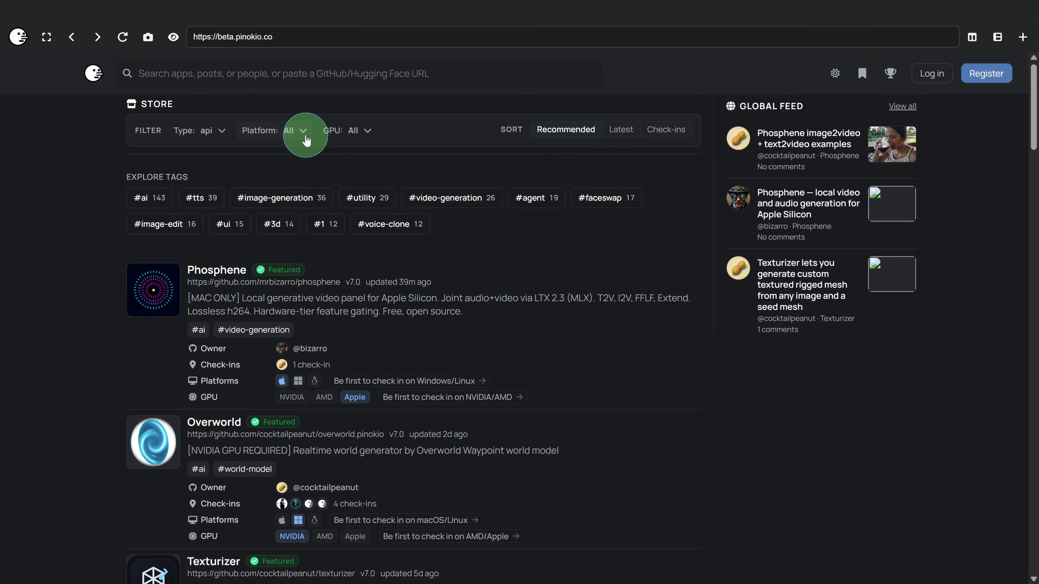
pyautogui.click(373, 139)
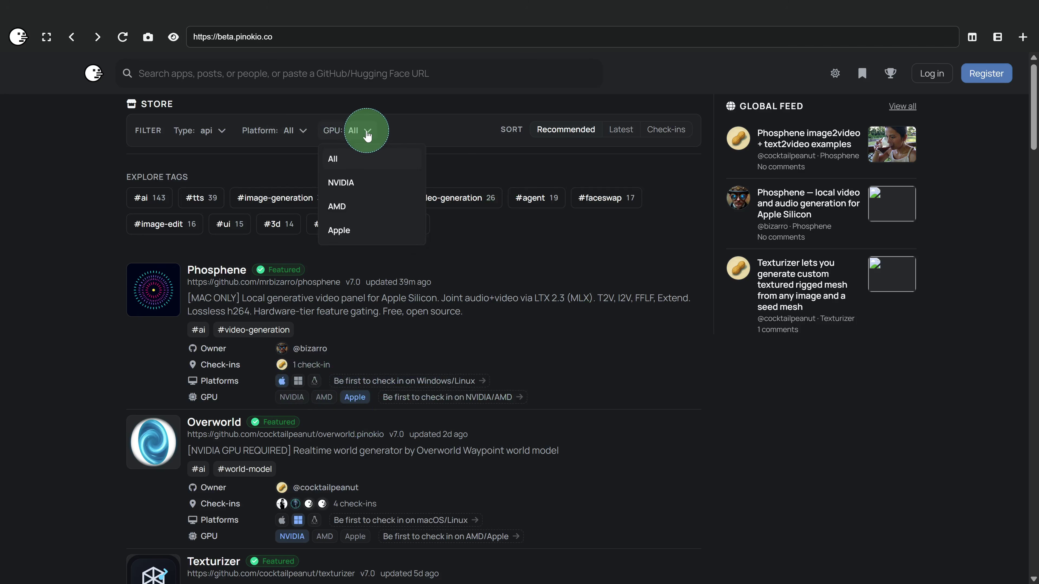
pyautogui.click(216, 132)
pyautogui.click(202, 137)
pyautogui.click(204, 133)
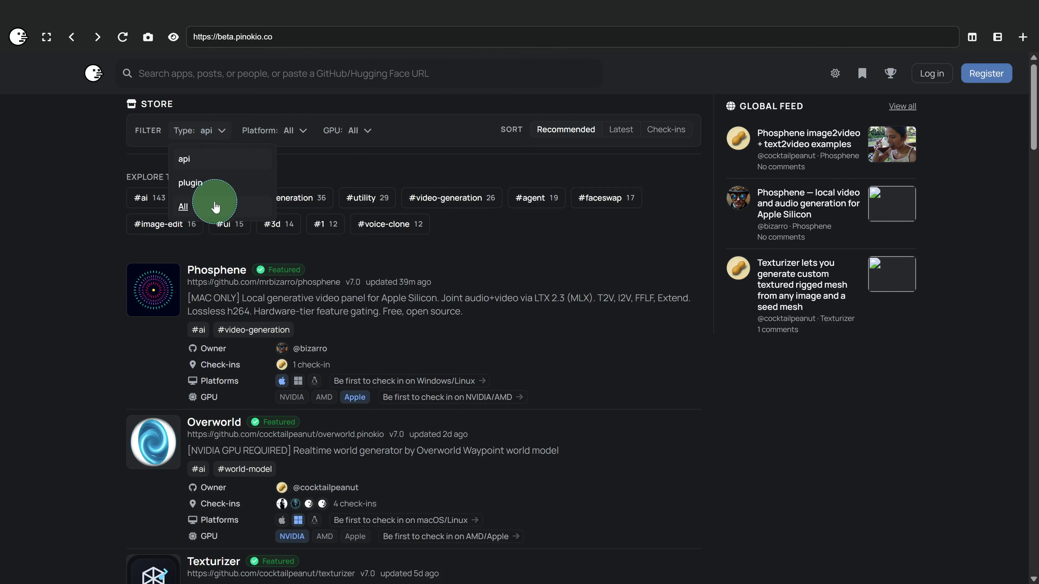
pyautogui.click(214, 205)
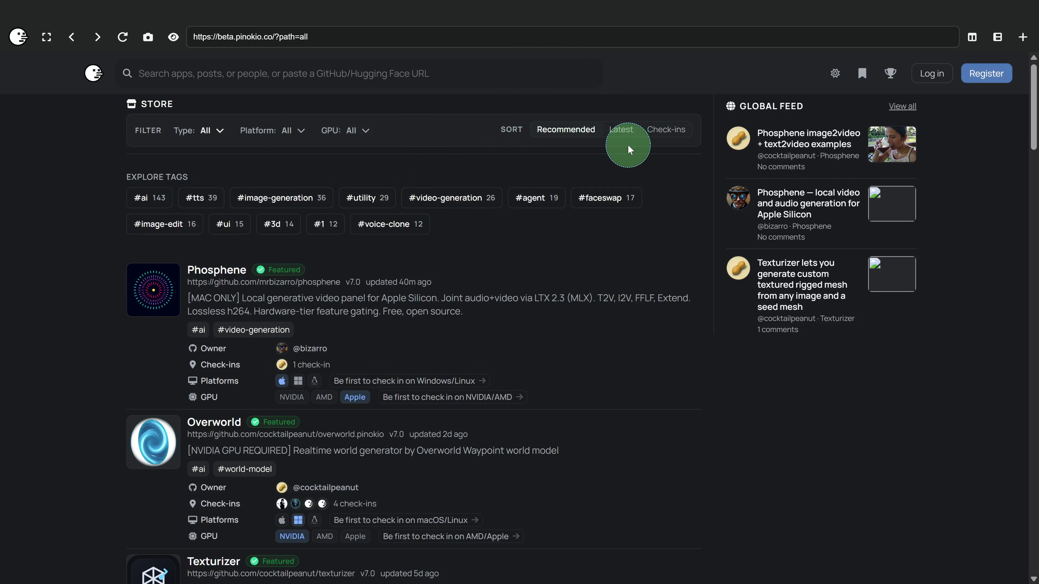
# - Sort the store by Latest and browse the entries, then restore the Recommended sorting and look through that list
pyautogui.click(624, 135)
pyautogui.scroll(-20, 602, 227)
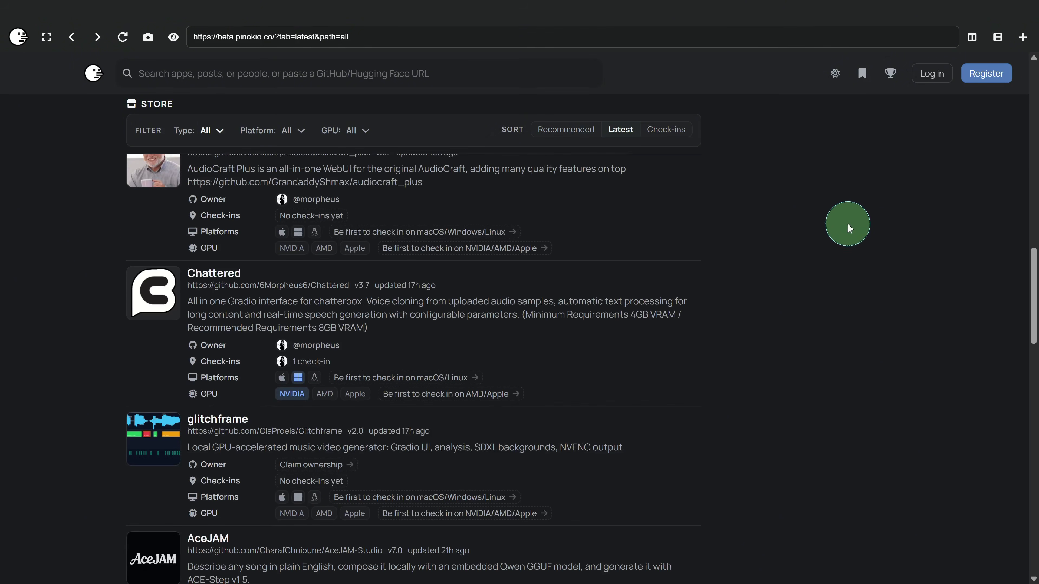
pyautogui.scroll(-20, 847, 223)
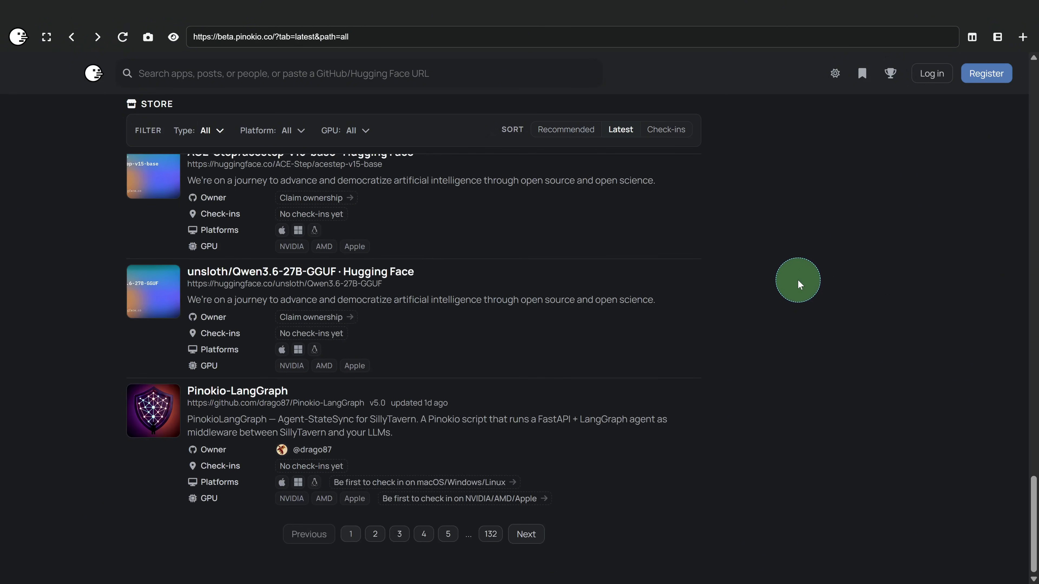
pyautogui.scroll(20, 800, 284)
pyautogui.click(566, 130)
pyautogui.scroll(-15, 602, 263)
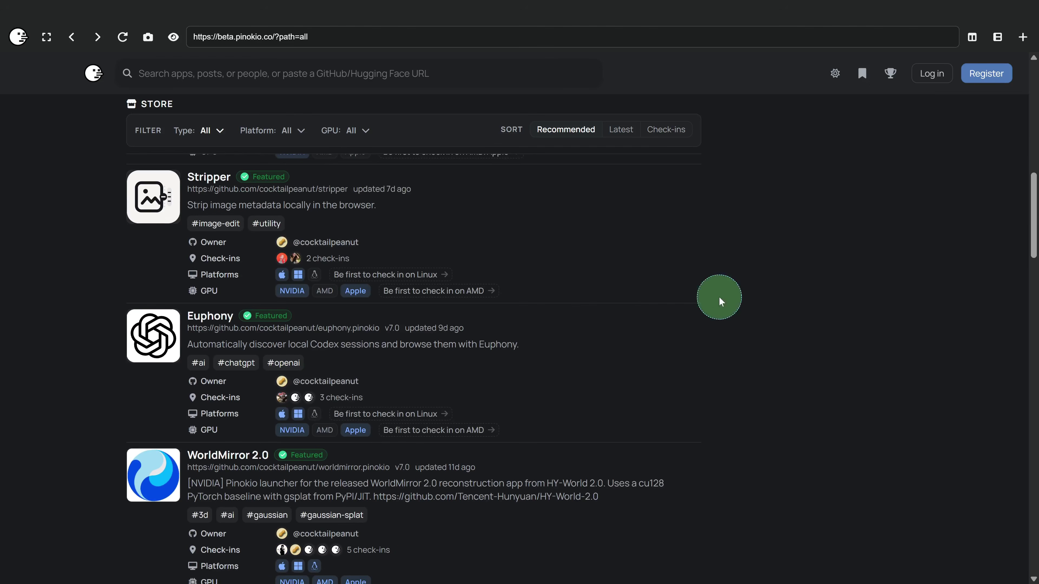
pyautogui.scroll(15, 362, 490)
# - Search the store for "TTS" and look through the matching apps
pyautogui.click(216, 74)
pyautogui.write('TTS')
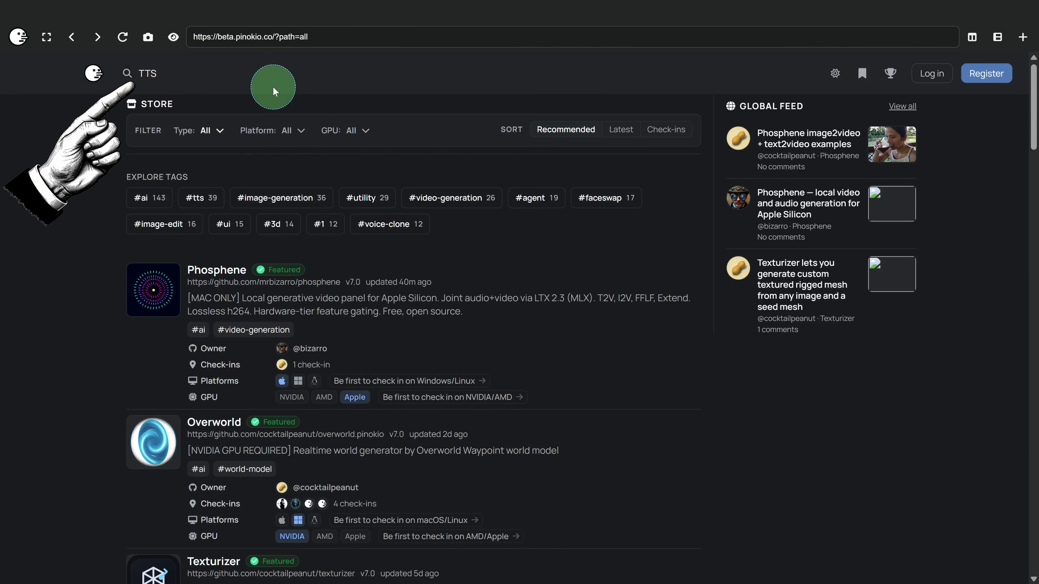
pyautogui.press('Return')
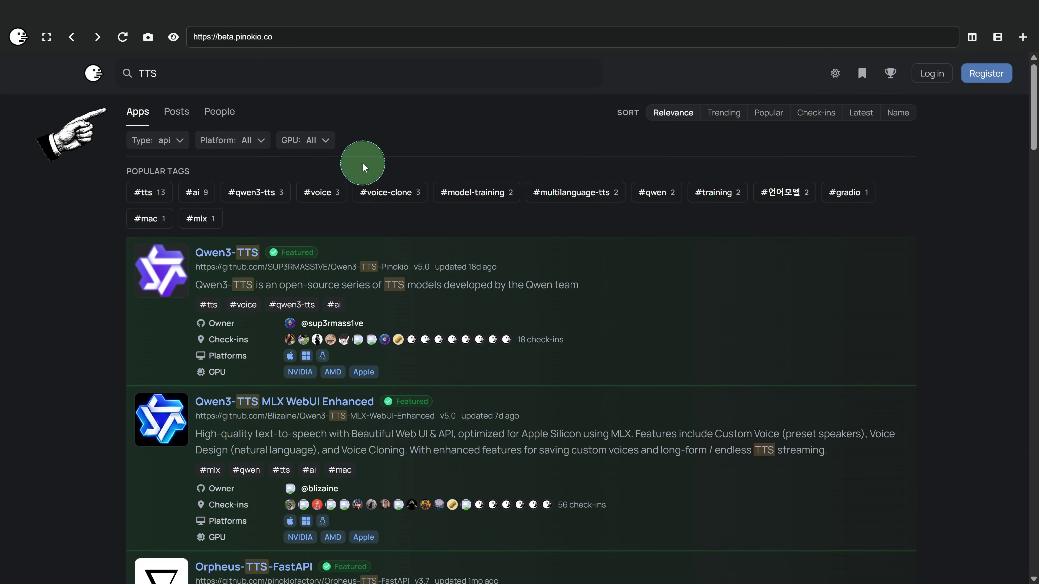
pyautogui.scroll(-20, 929, 235)
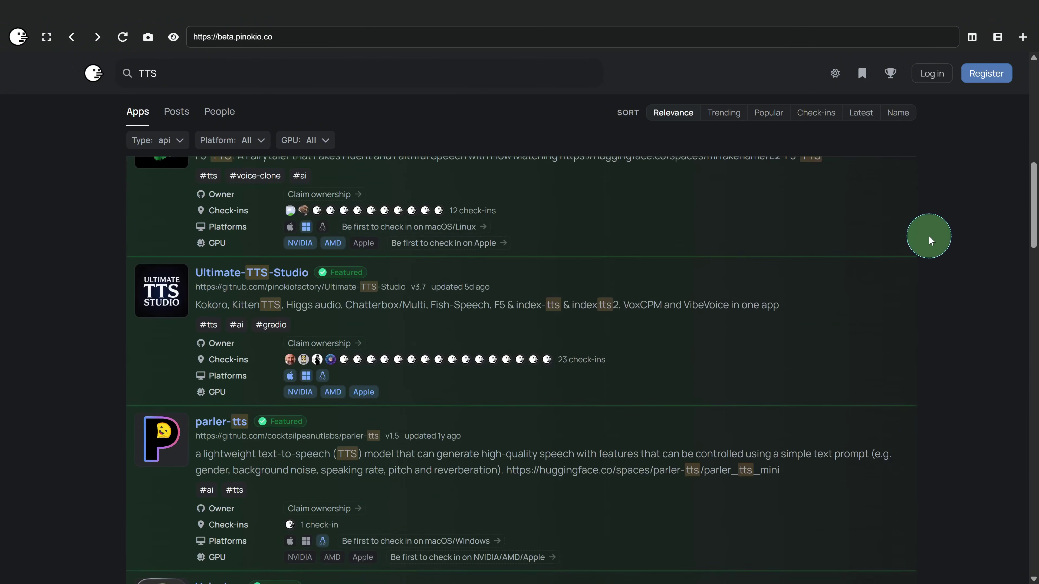
pyautogui.scroll(-20, 928, 235)
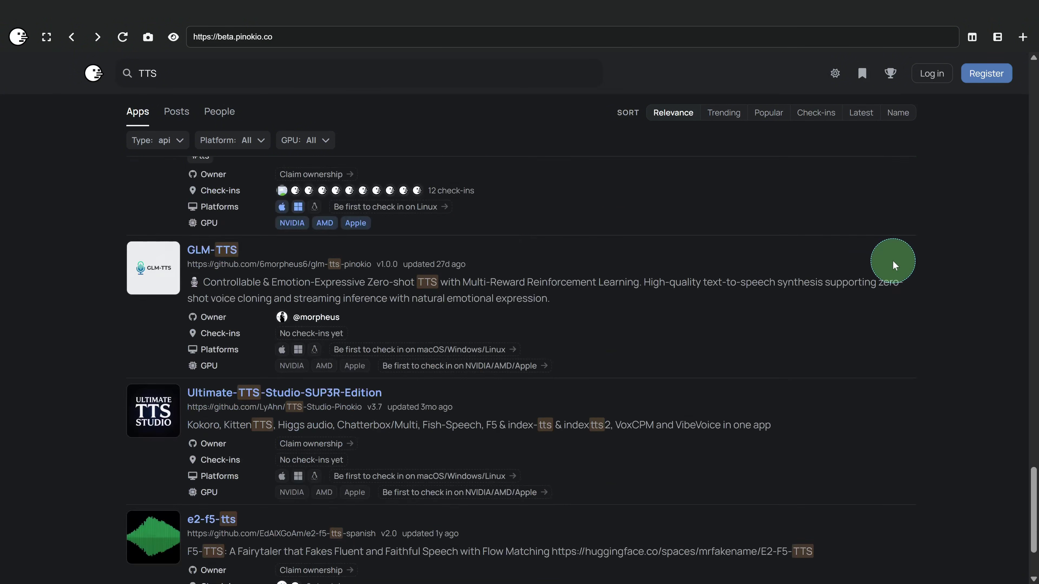
pyautogui.scroll(20, 630, 297)
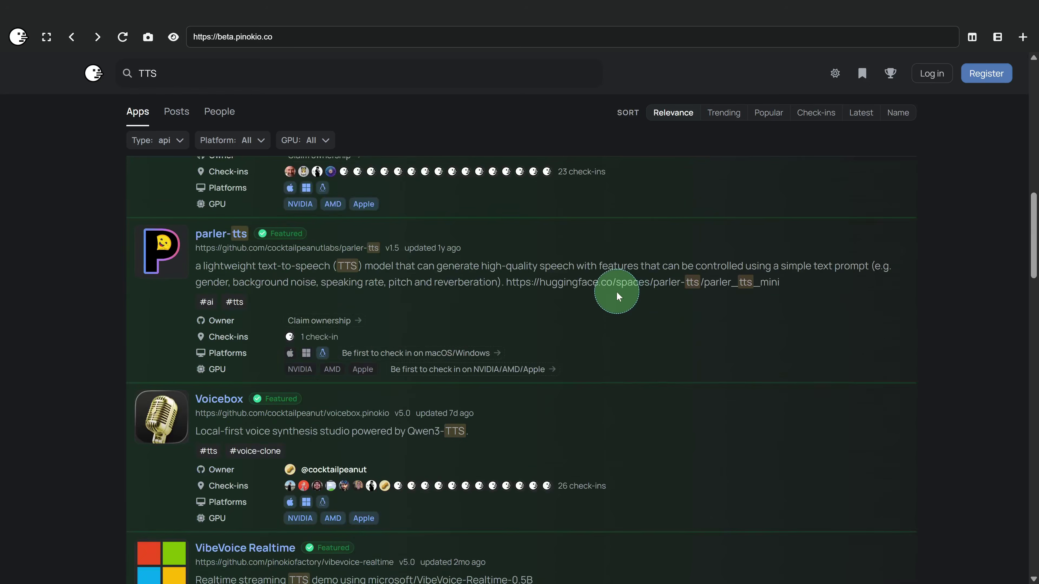
# - Compare the TTS results under the Latest, Name and Relevance sortings, ending with Trending
pyautogui.click(858, 122)
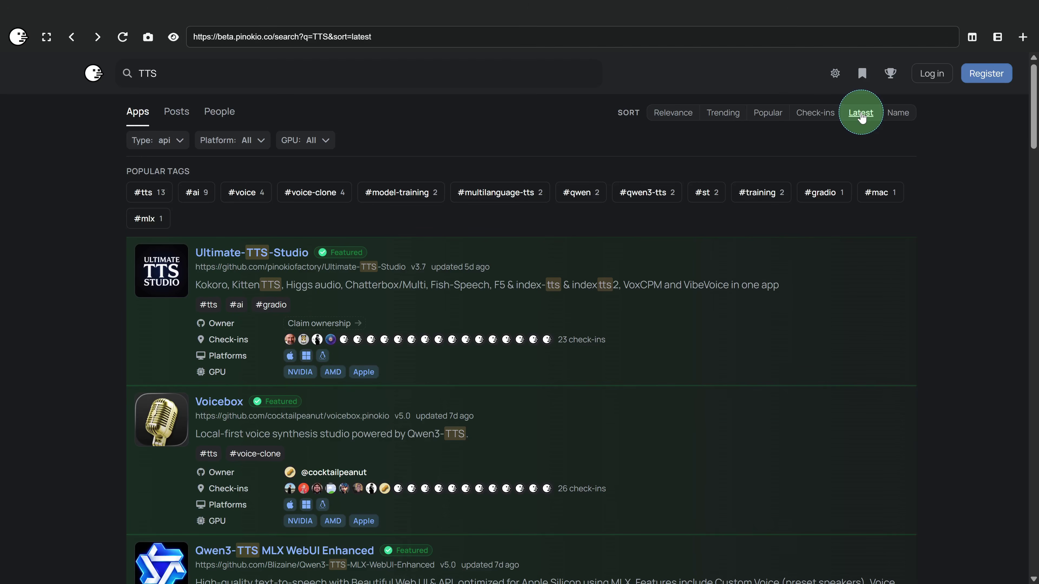
pyautogui.click(886, 118)
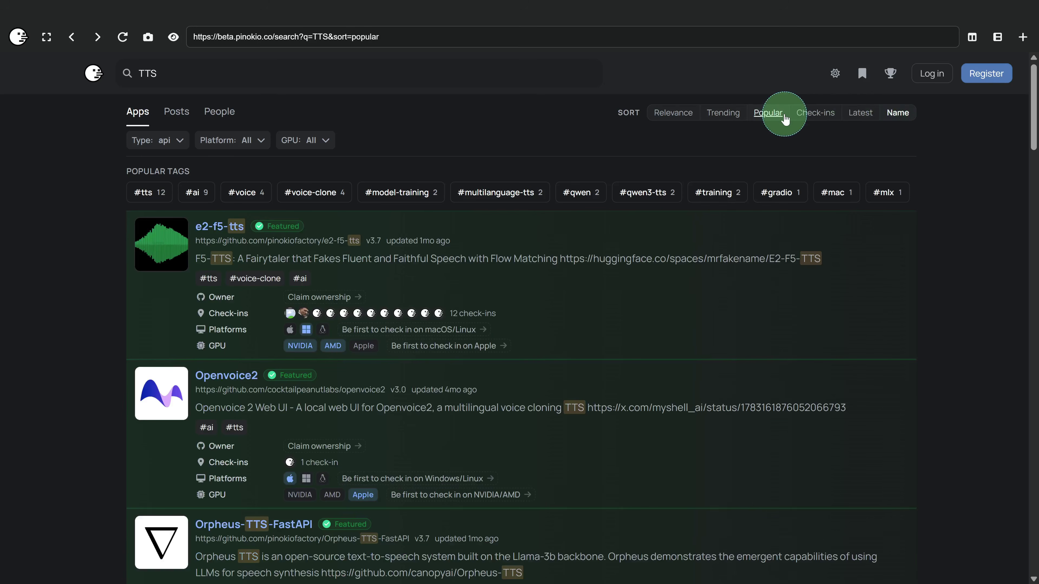
pyautogui.click(724, 116)
pyautogui.click(668, 122)
pyautogui.click(733, 119)
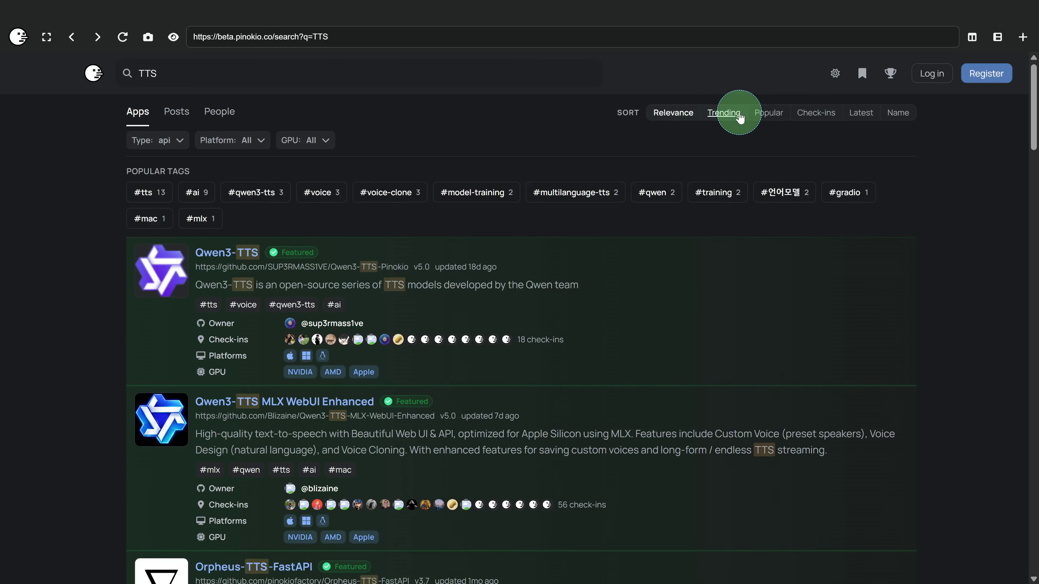
pyautogui.click(788, 123)
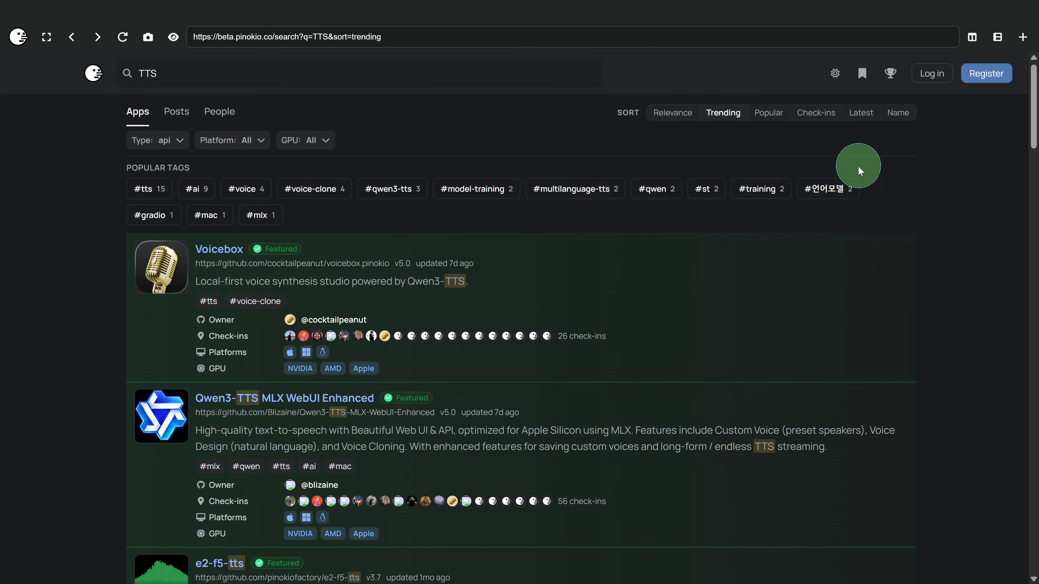
# - Look through the trending TTS results and return to the store's main page
pyautogui.scroll(-6, 986, 177)
pyautogui.scroll(6, 991, 189)
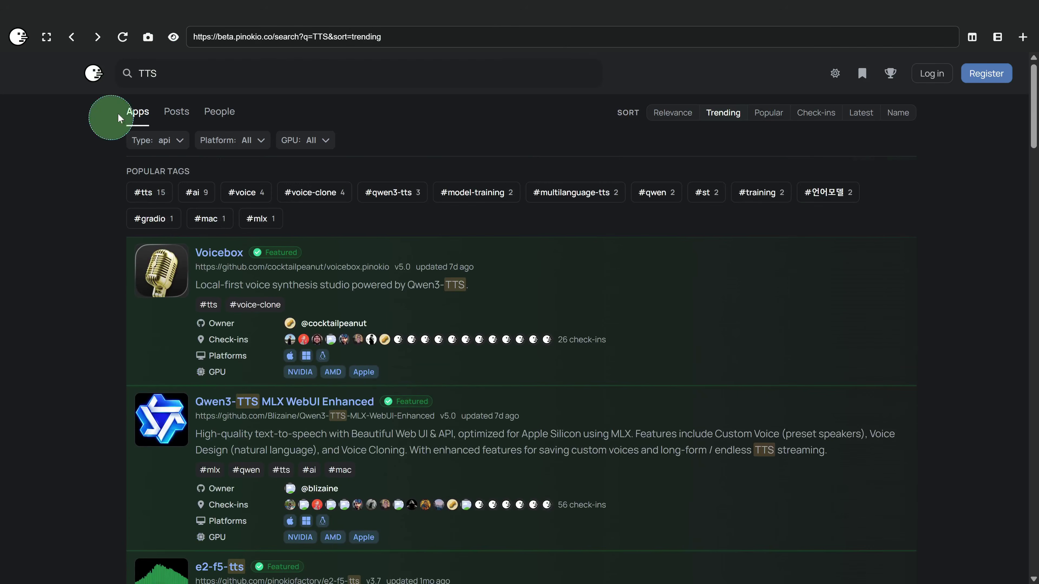
pyautogui.click(102, 79)
pyautogui.click(327, 103)
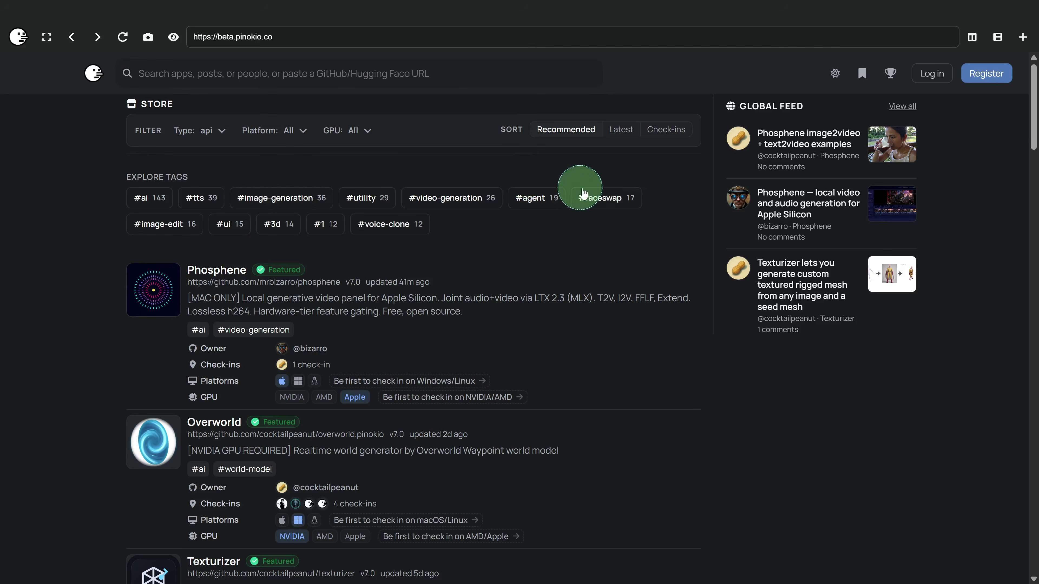
# - Browse the store's Recommended list down to the WorldMirror 2.0 entry
pyautogui.scroll(-7, 679, 366)
pyautogui.scroll(7, 671, 364)
pyautogui.scroll(-12, 671, 340)
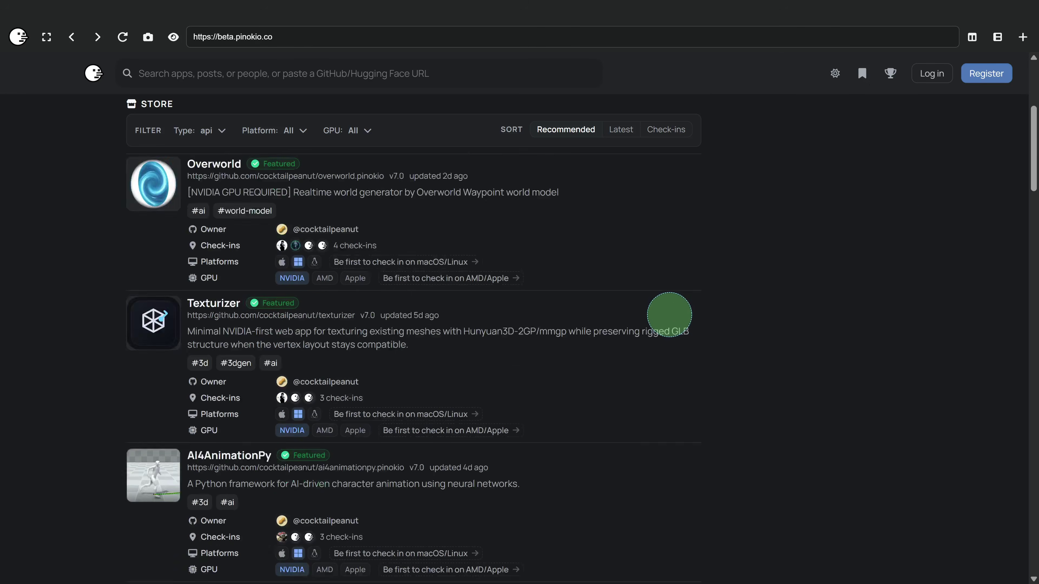
pyautogui.scroll(-8, 673, 314)
pyautogui.scroll(5, 674, 314)
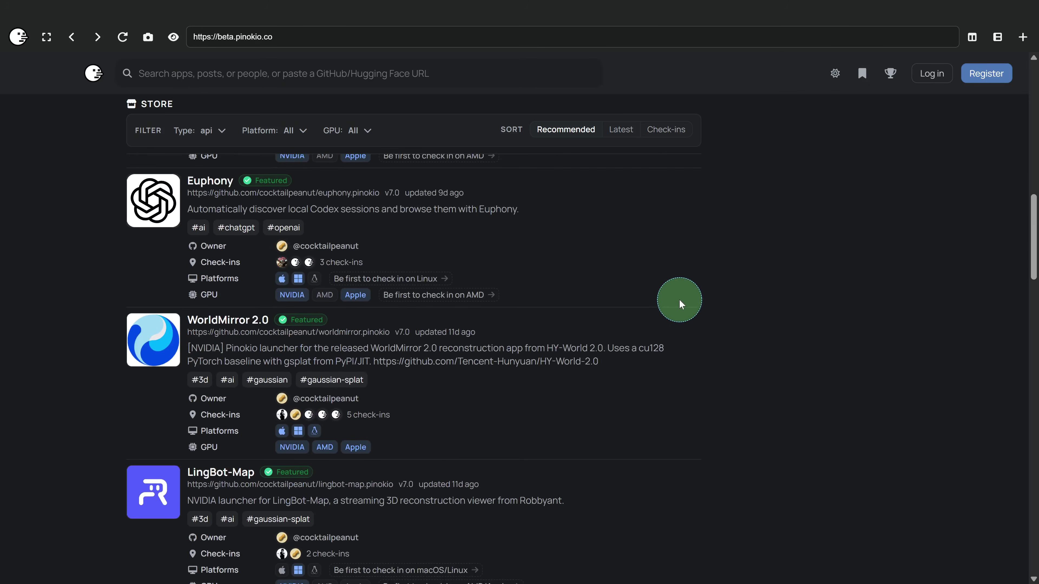
# - Open the WorldMirror 2.0 app page and examine its check-in statistics for platform, architecture, GPU, RAM and VRAM, plus its recent commits
pyautogui.click(233, 323)
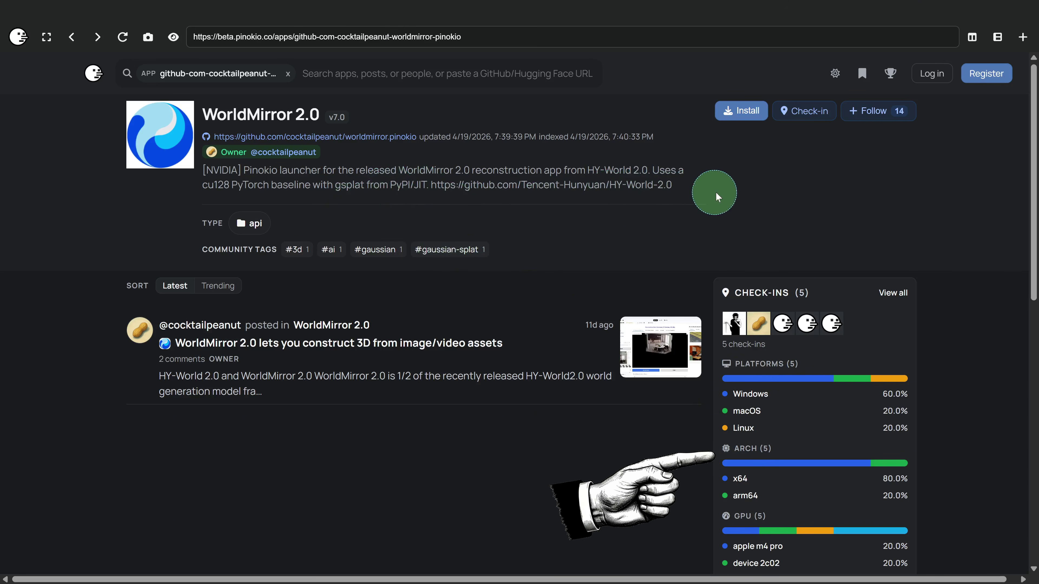
pyautogui.scroll(-3, 849, 200)
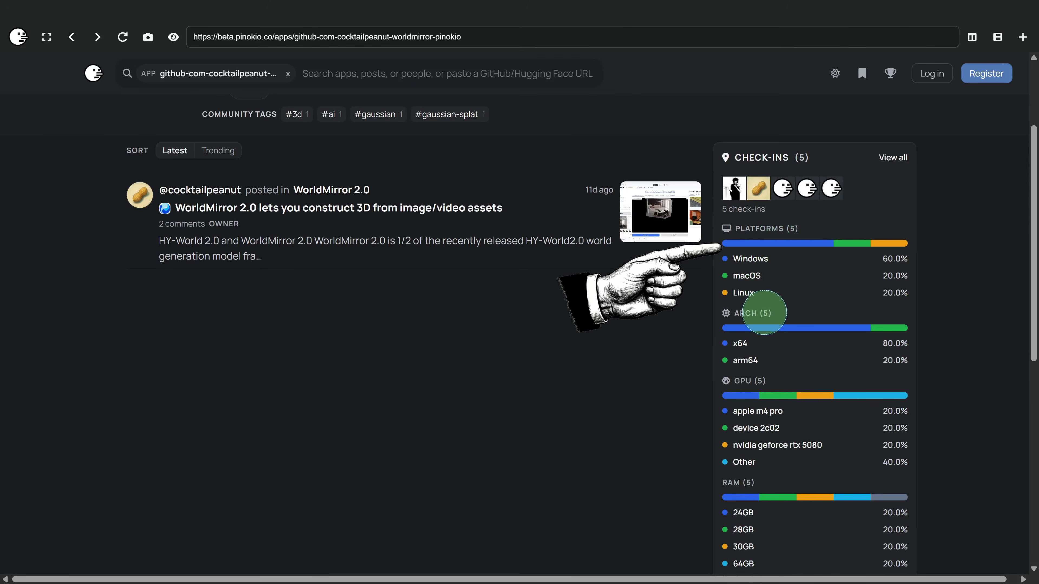
pyautogui.scroll(-5, 937, 285)
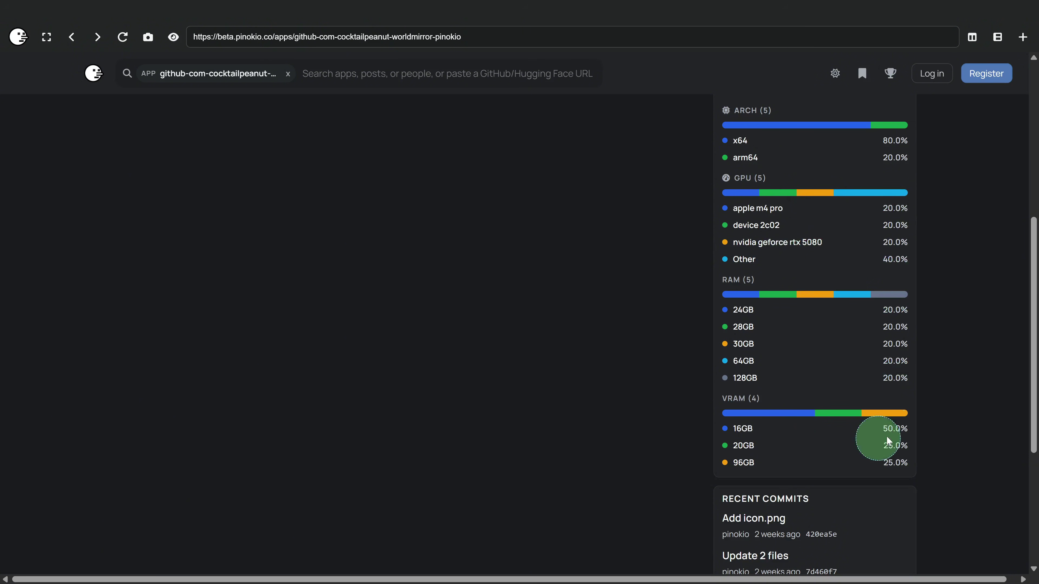
pyautogui.scroll(-5, 952, 413)
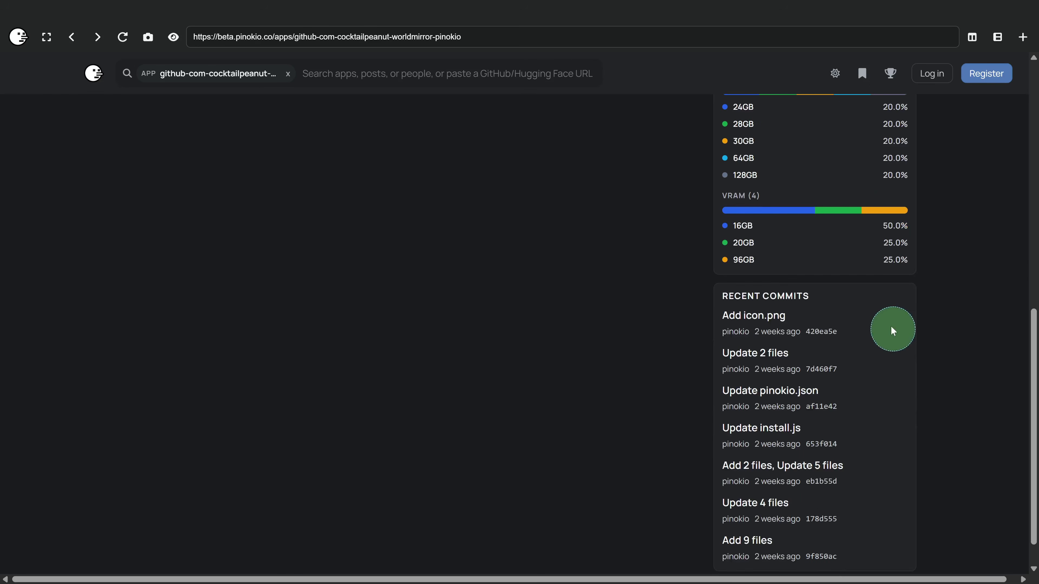
pyautogui.scroll(-1, 819, 454)
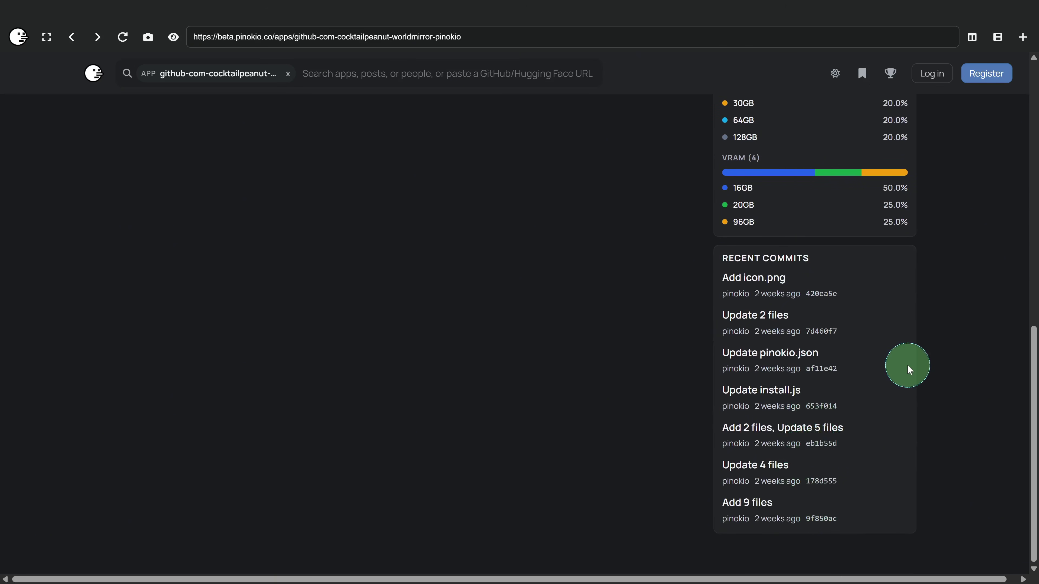
pyautogui.scroll(12, 908, 365)
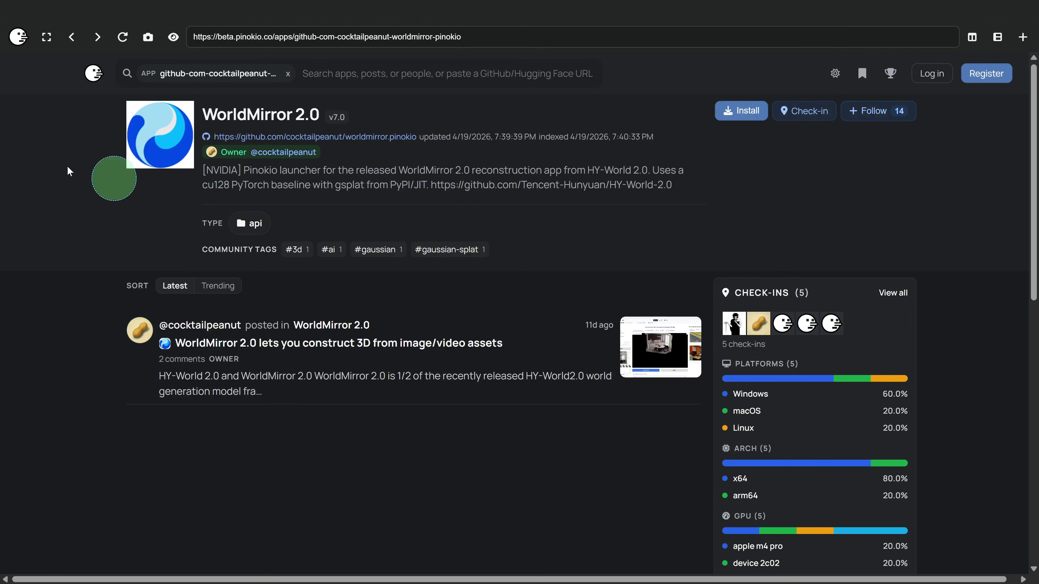
# - Return to Pinokio's home page and minimize the program out of full-screen mode to the desktop
pyautogui.click(19, 39)
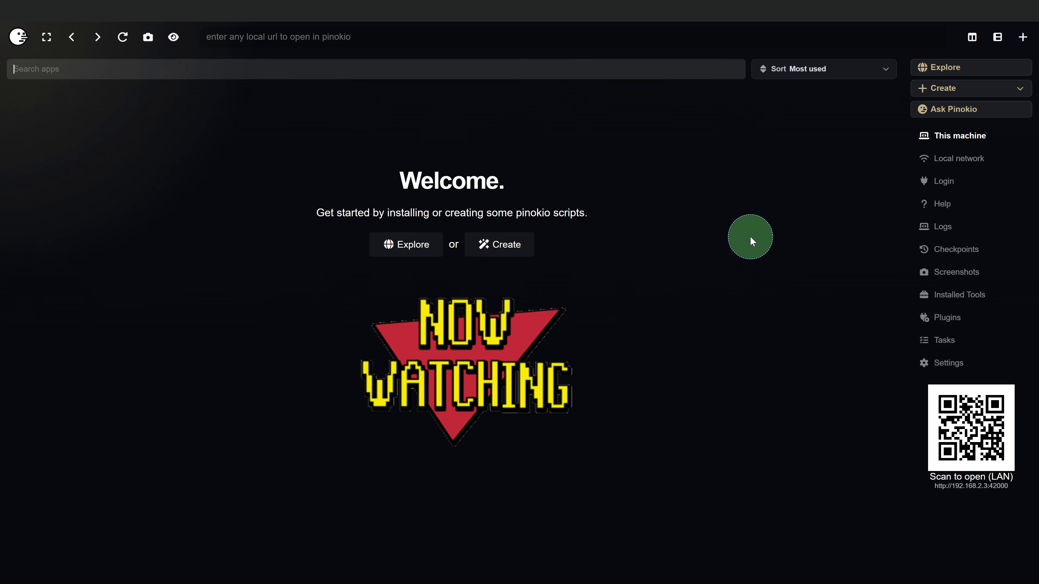
pyautogui.press('F11')
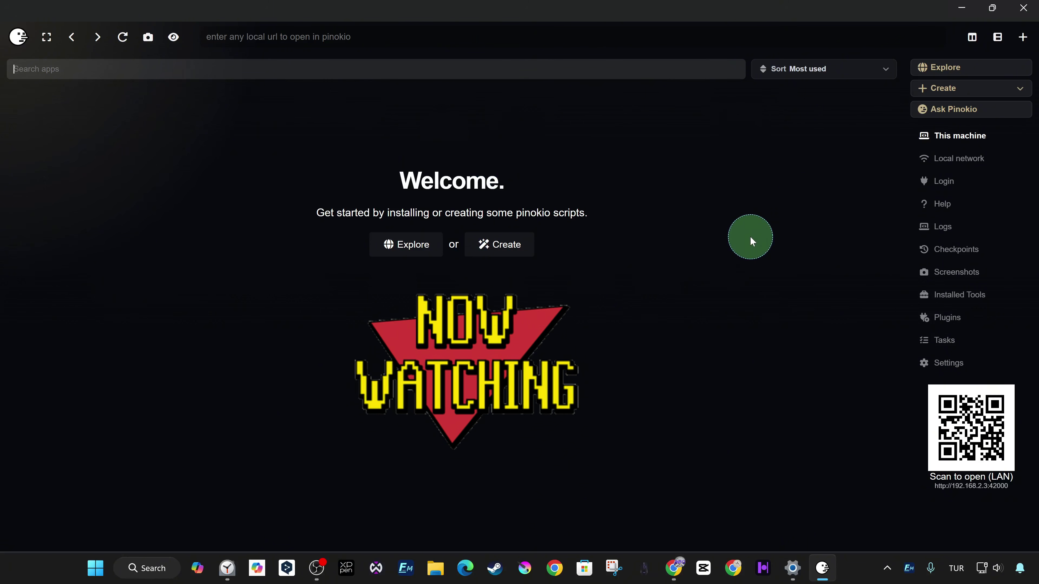
pyautogui.click(963, 9)
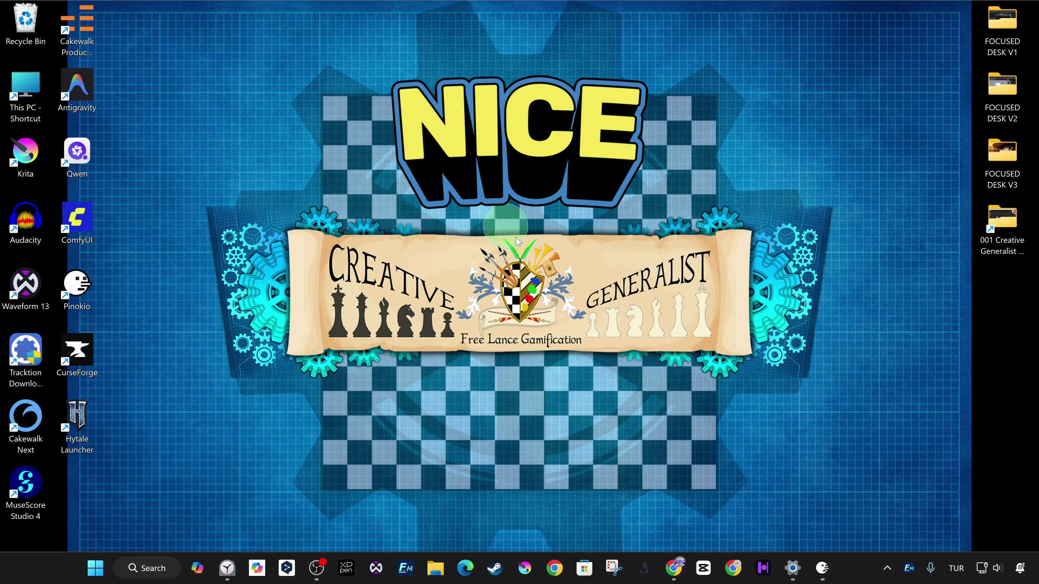